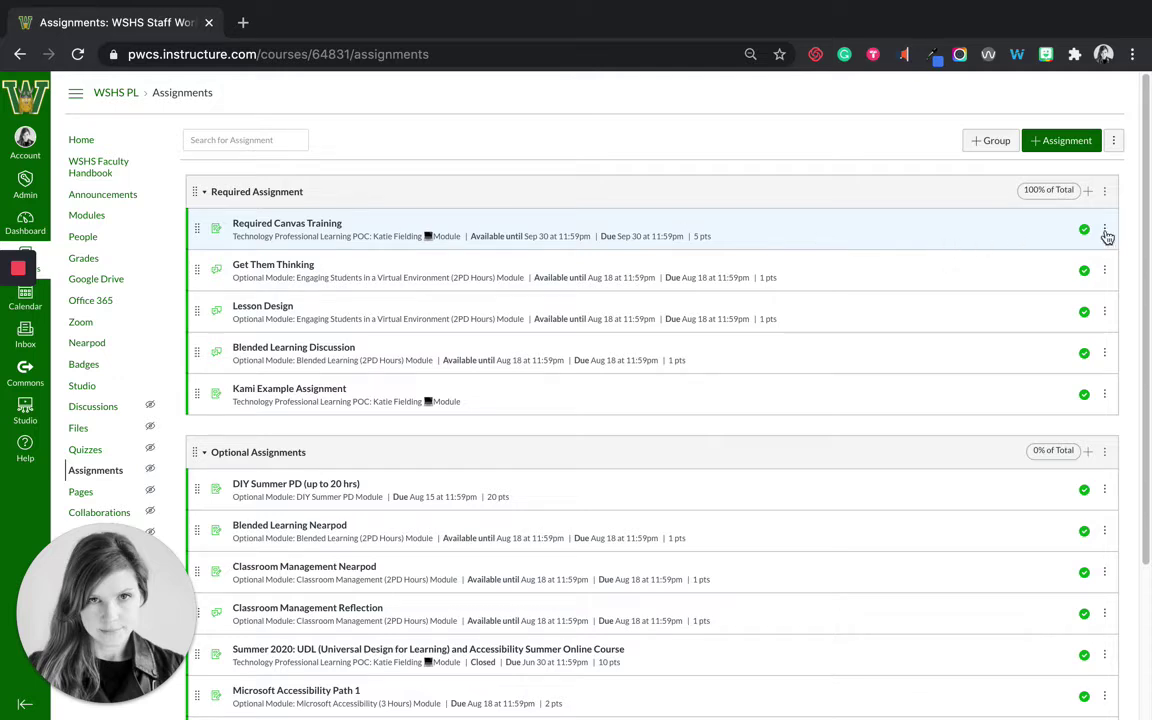
Step: Set up sending the Required Canvas Training assignment to a colleague, and close the dialog without sending it
{"action": "left_click", "coordinate": [1105, 233]}
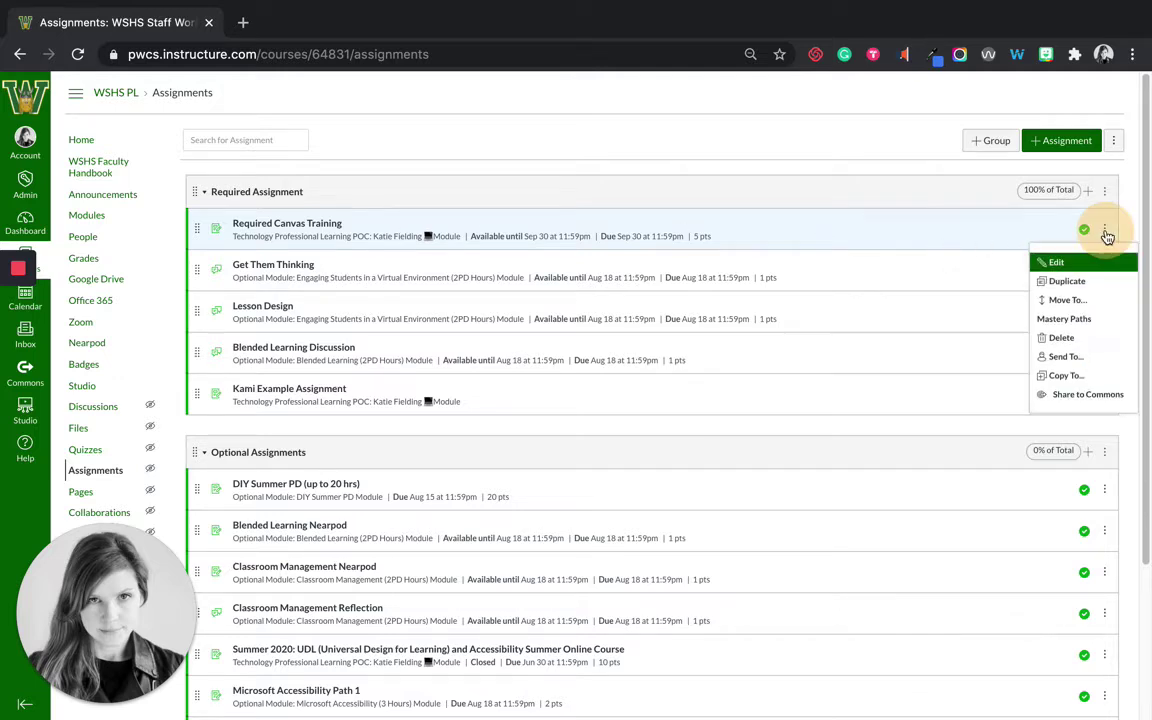
{"action": "left_click", "coordinate": [1107, 360]}
{"action": "left_click", "coordinate": [551, 405]}
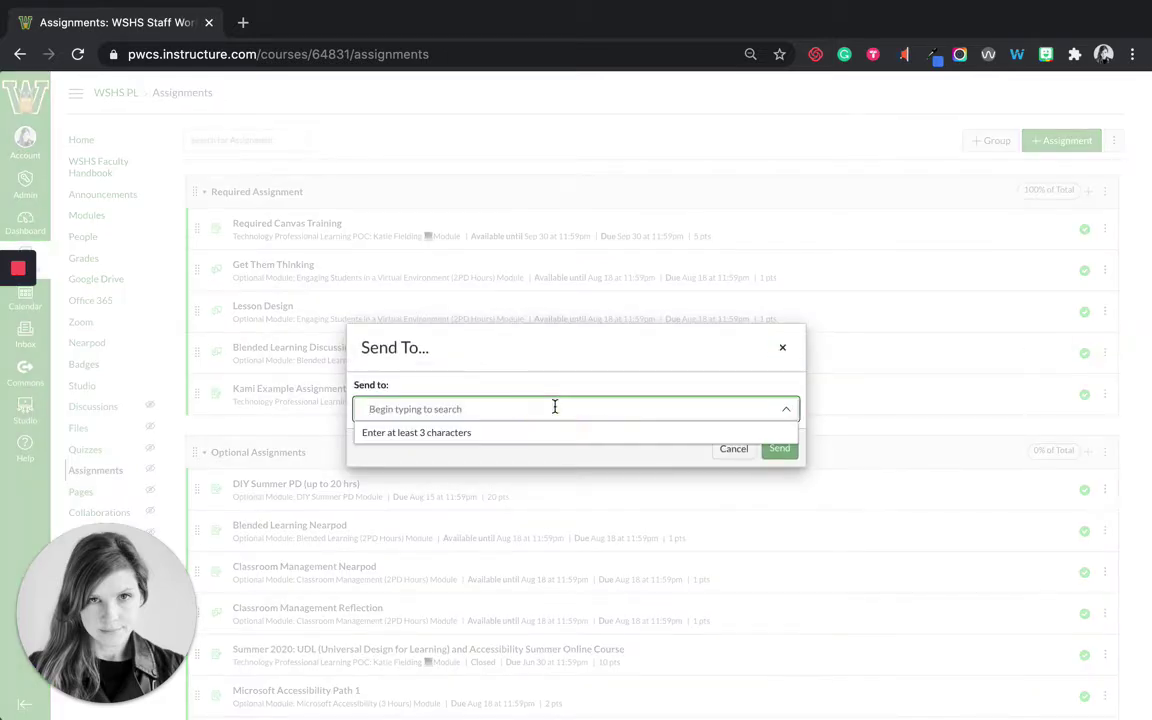
{"action": "type", "text": "elam"}
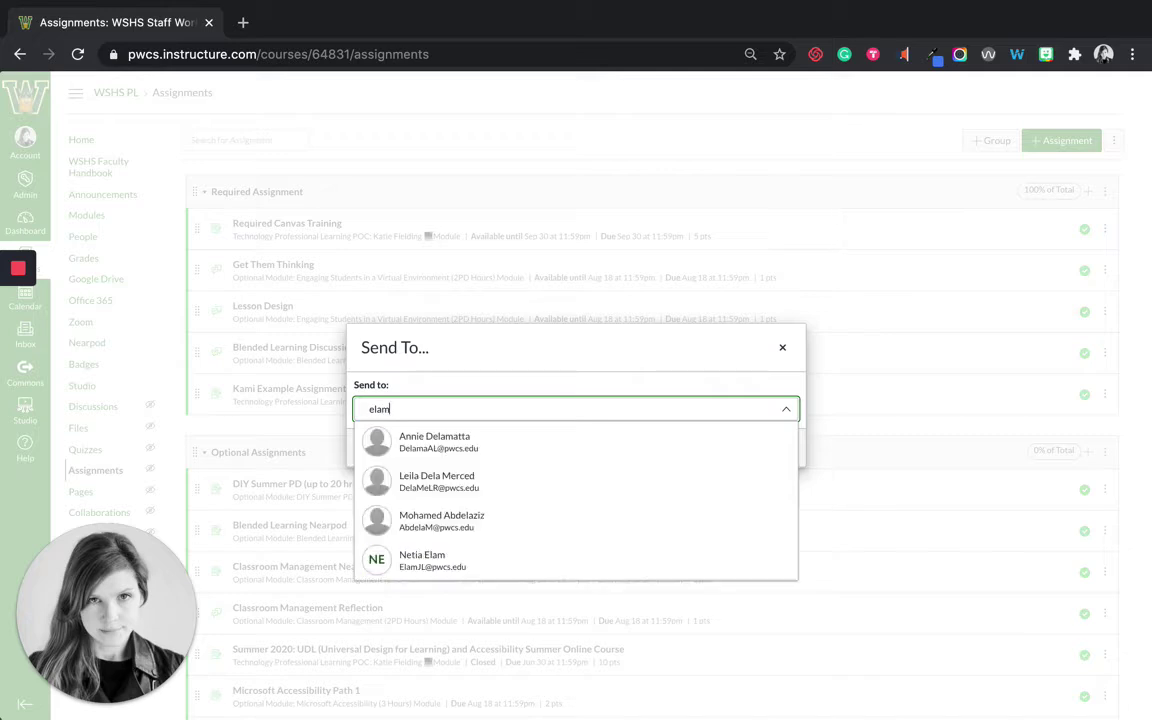
{"action": "type", "text": "j"}
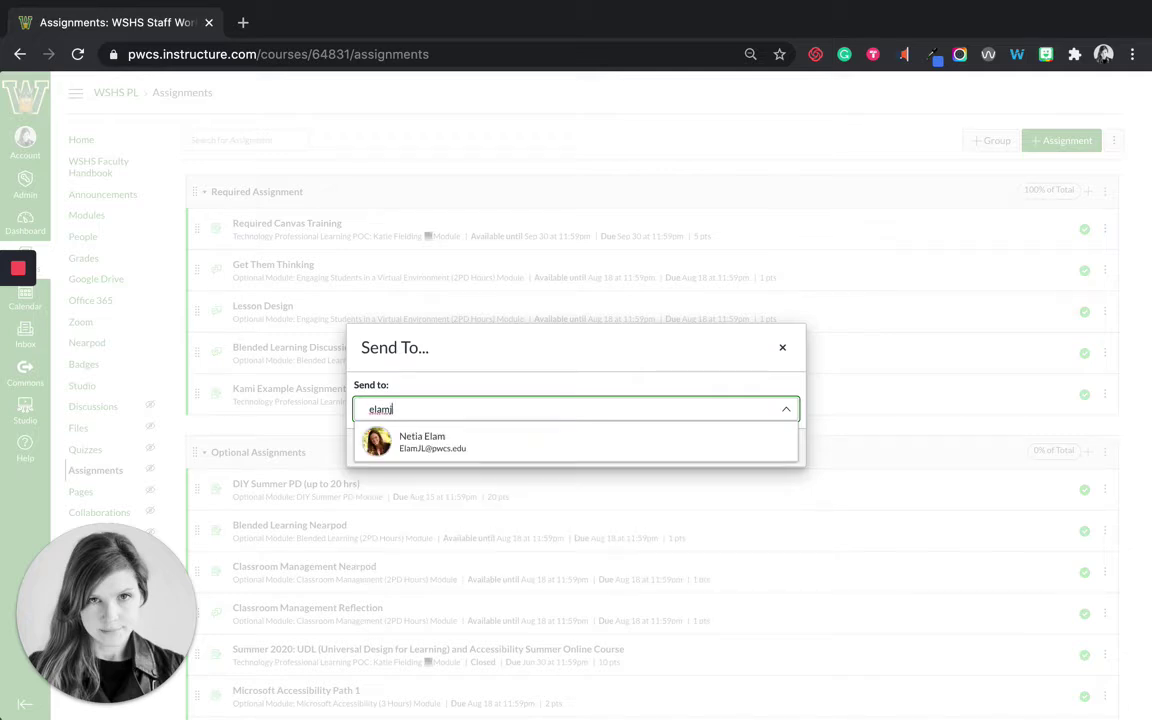
{"action": "left_click", "coordinate": [465, 443]}
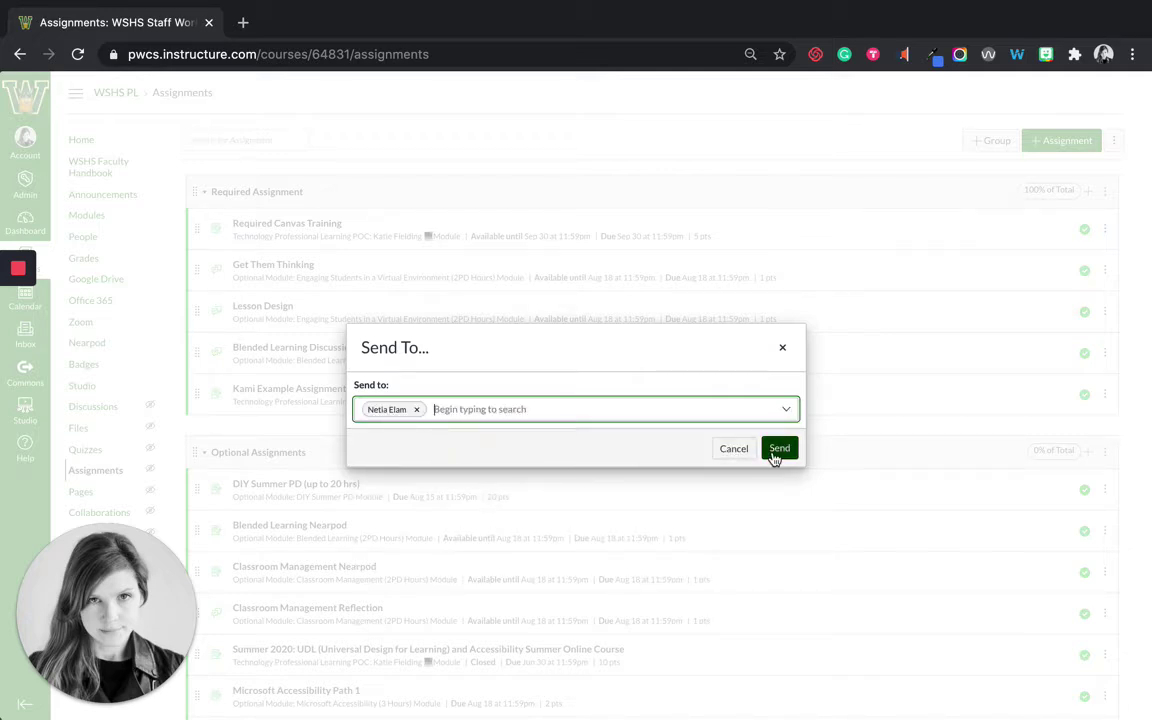
{"action": "left_click", "coordinate": [786, 349]}
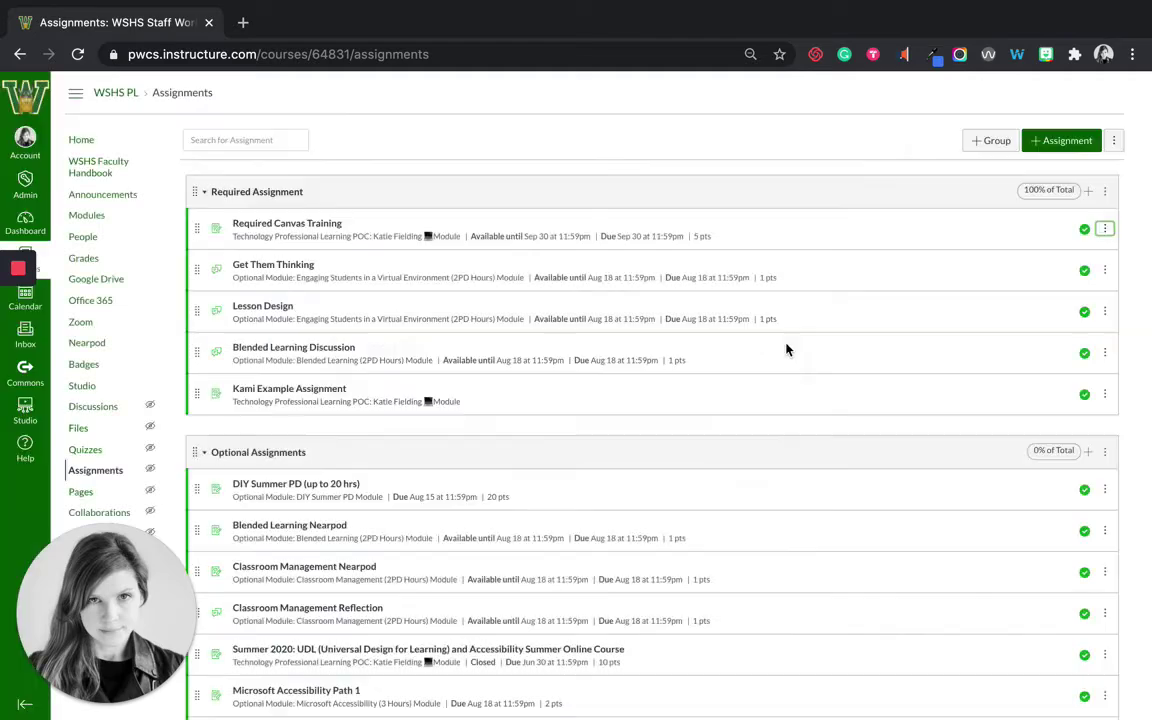
Step: View the account options that contain Shared Content, and close them again
{"action": "left_click", "coordinate": [27, 158]}
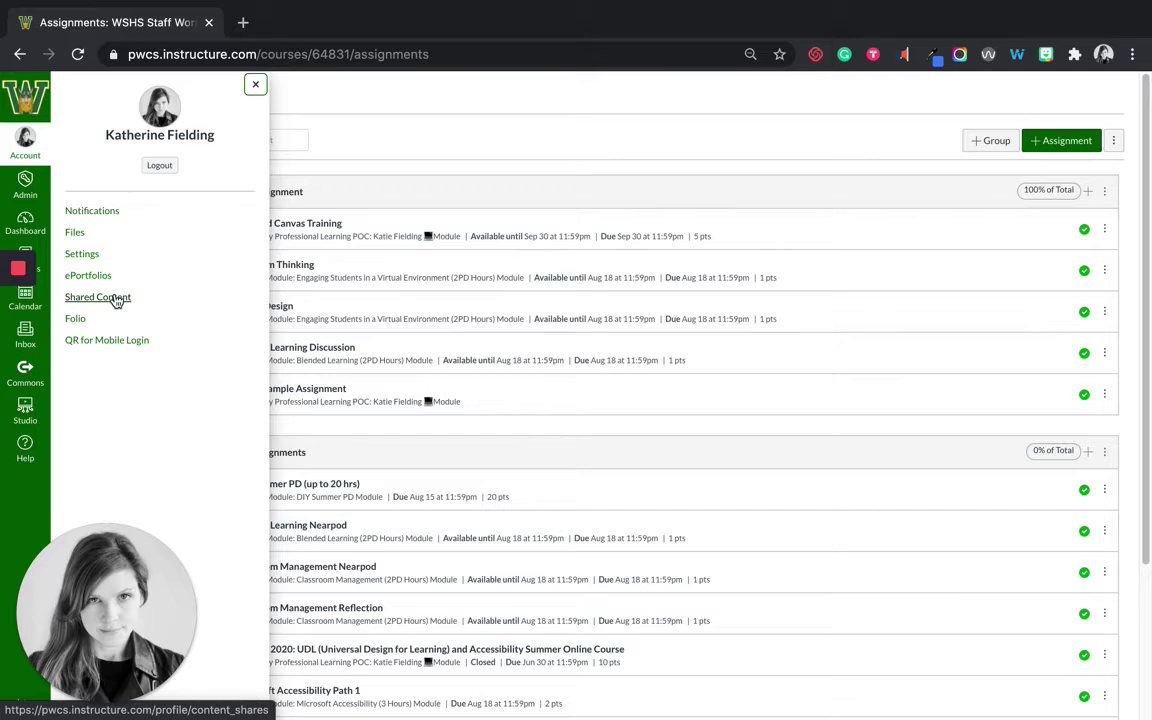
{"action": "left_click", "coordinate": [700, 130]}
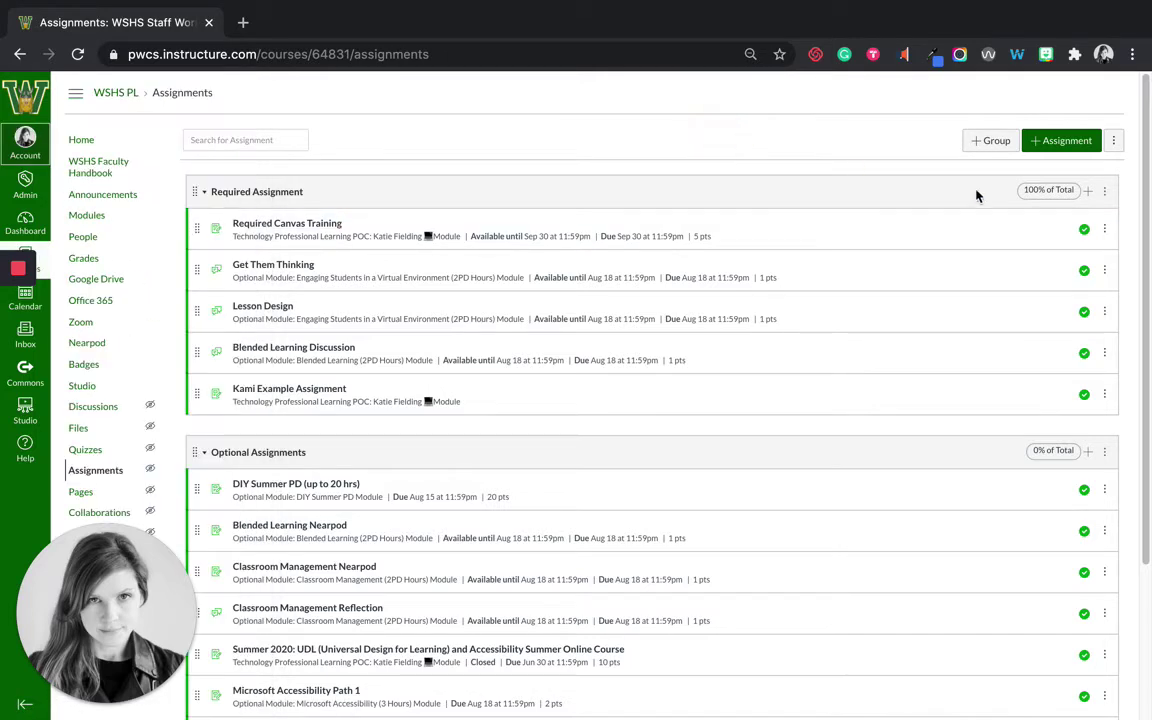
Step: Start copying the Required Canvas Training assignment, with Sandbox Astronomy WSHS as the destination course
{"action": "left_click", "coordinate": [1103, 231]}
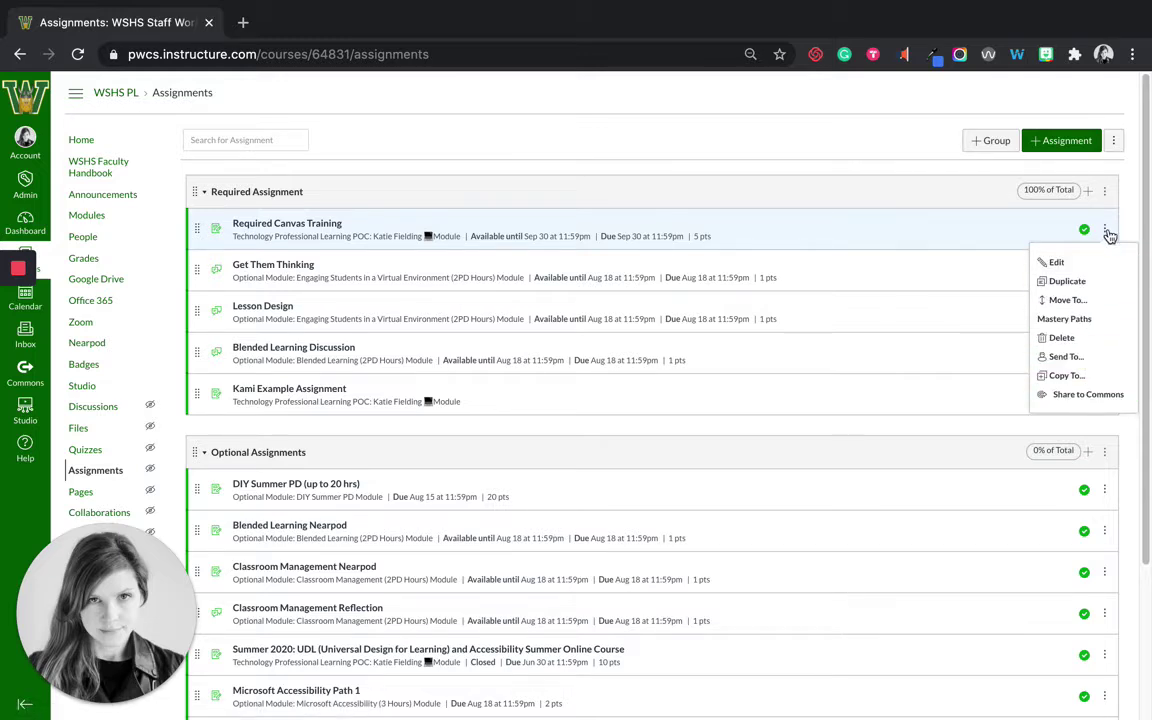
{"action": "left_click", "coordinate": [1073, 377]}
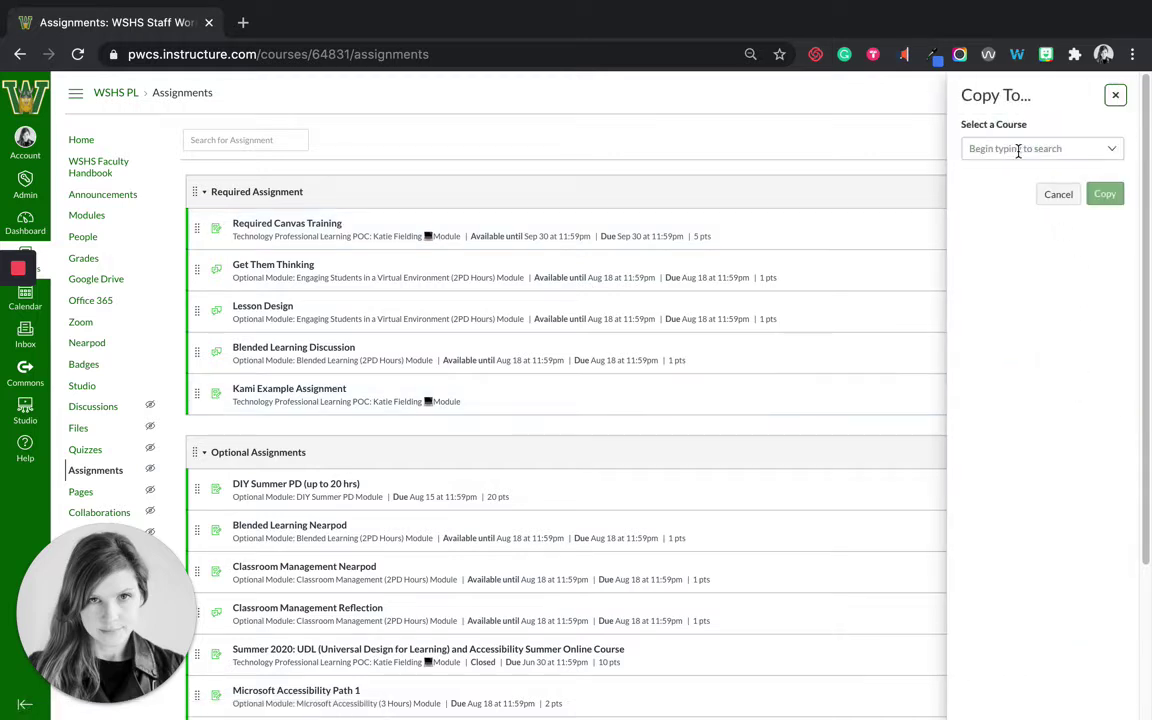
{"action": "left_click", "coordinate": [1020, 149]}
{"action": "type", "text": "osl"}
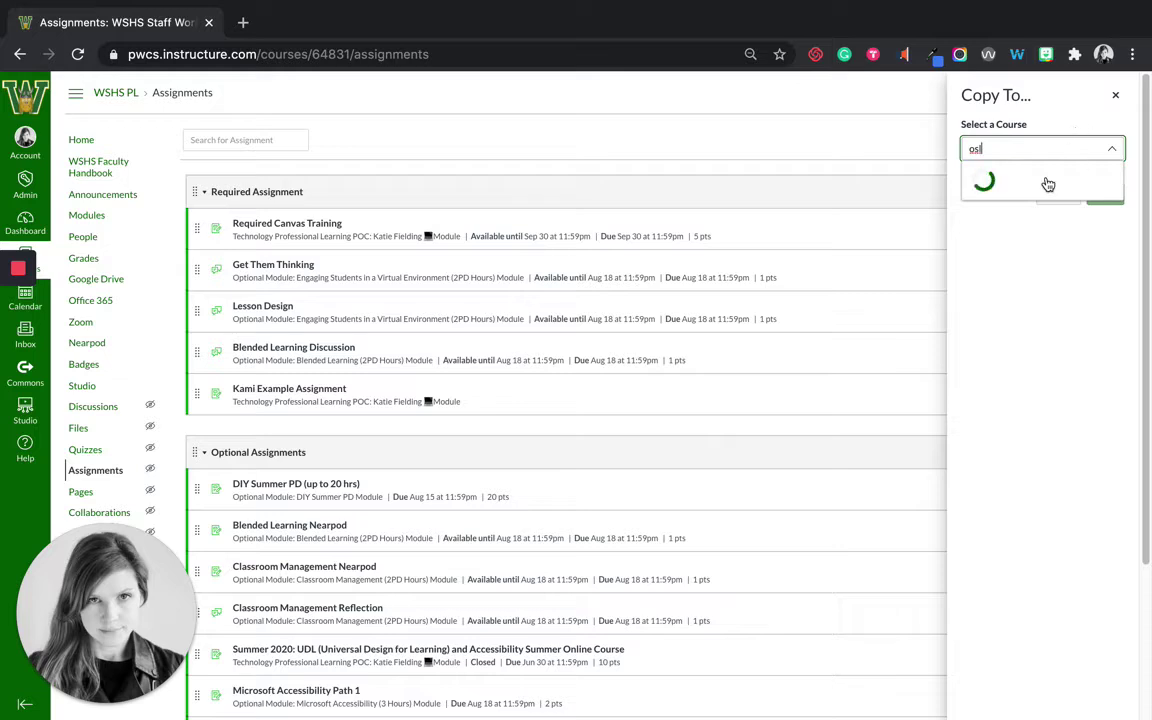
{"action": "key", "text": "BackSpace"}
{"action": "key", "text": "BackSpace"}
{"action": "key", "text": "BackSpace"}
{"action": "type", "text": "wshs"}
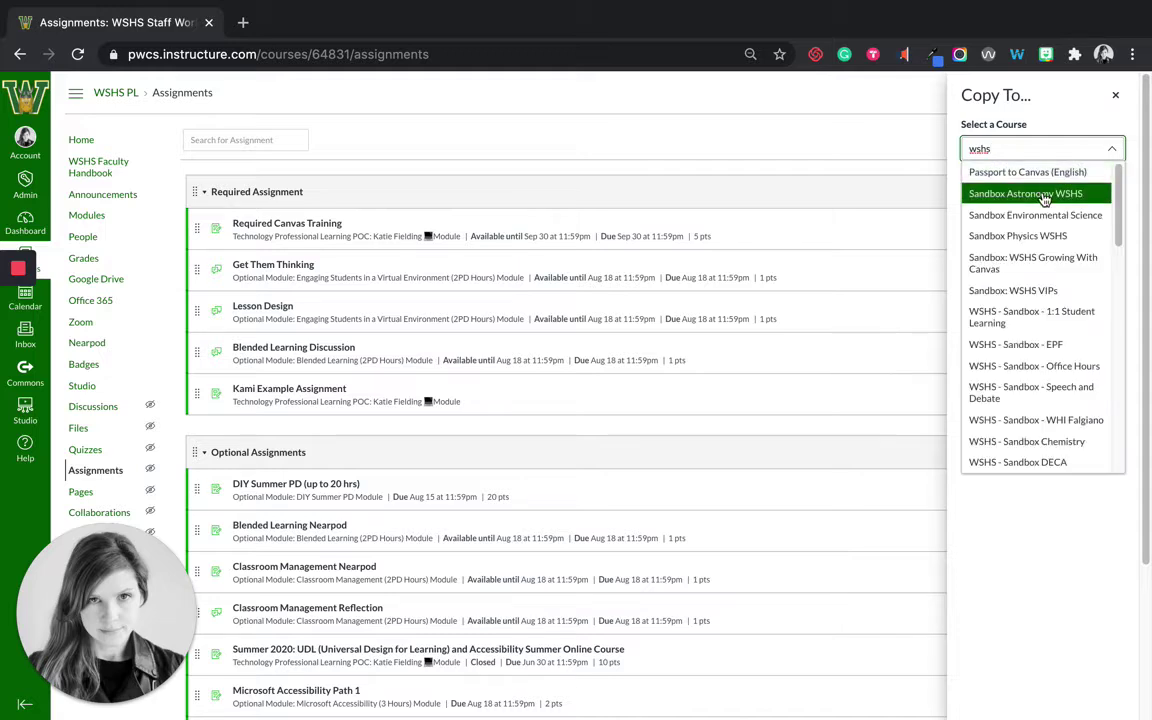
{"action": "left_click", "coordinate": [1043, 194]}
Step: Set the copy's module to WSHS Important School Information, placed before School Website, and close without copying
{"action": "left_click", "coordinate": [1043, 196]}
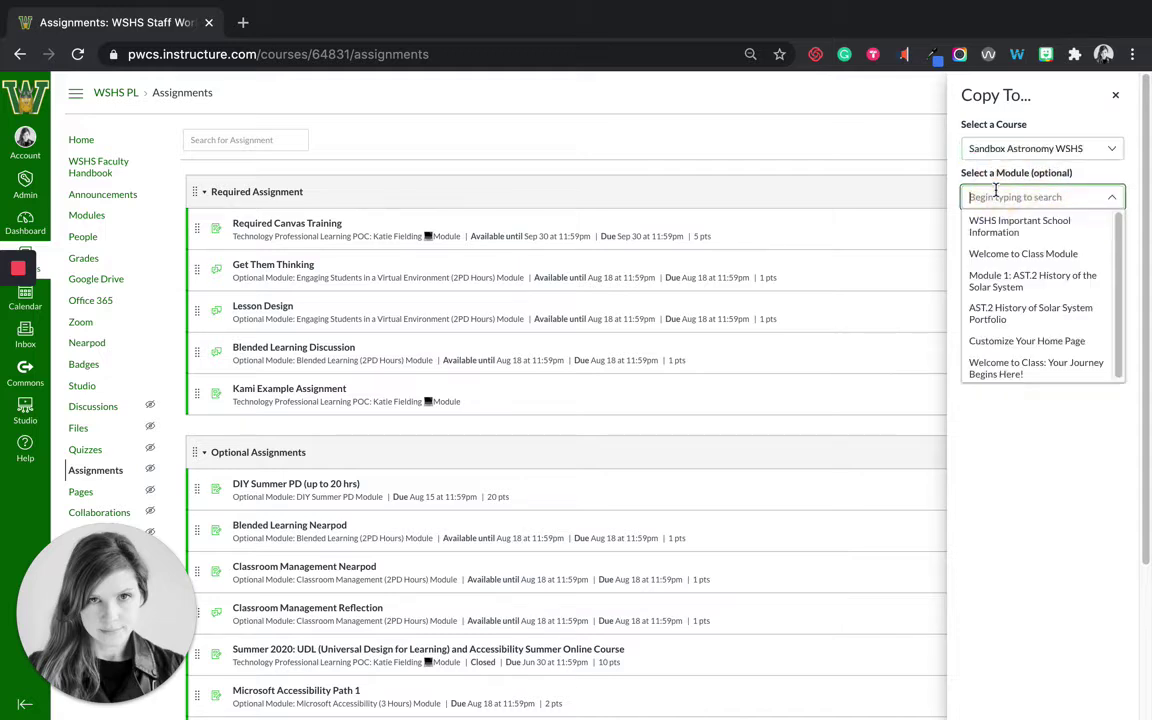
{"action": "left_click", "coordinate": [1033, 228]}
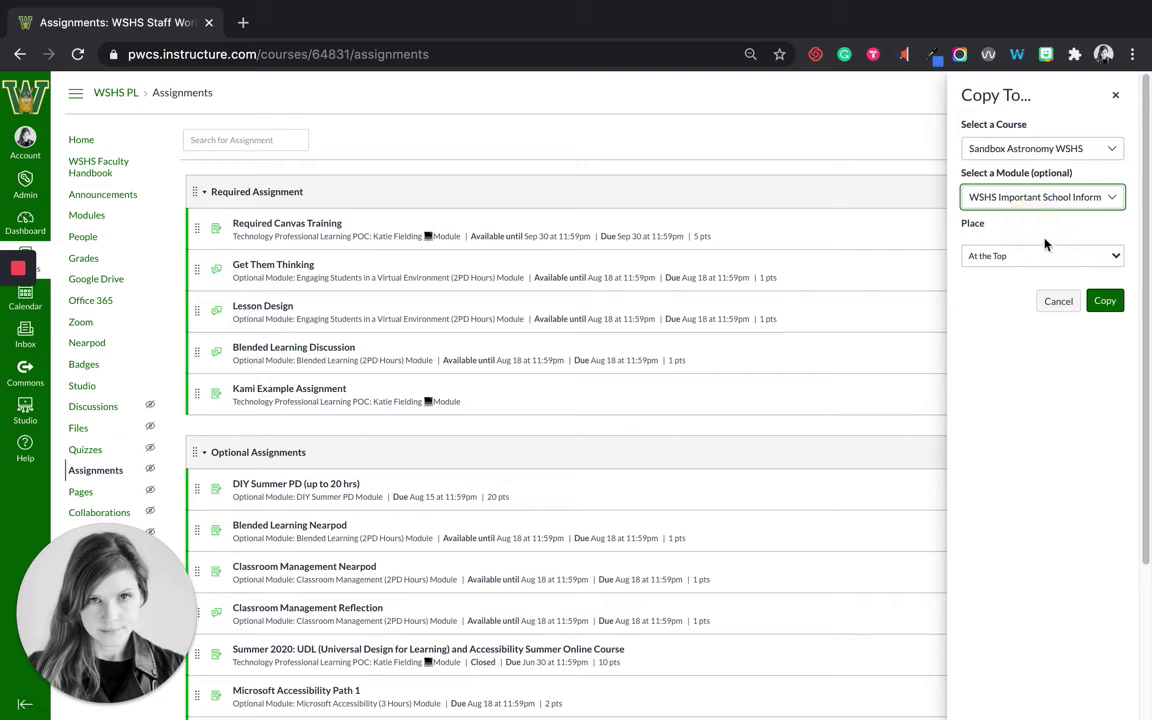
{"action": "left_click", "coordinate": [1049, 257]}
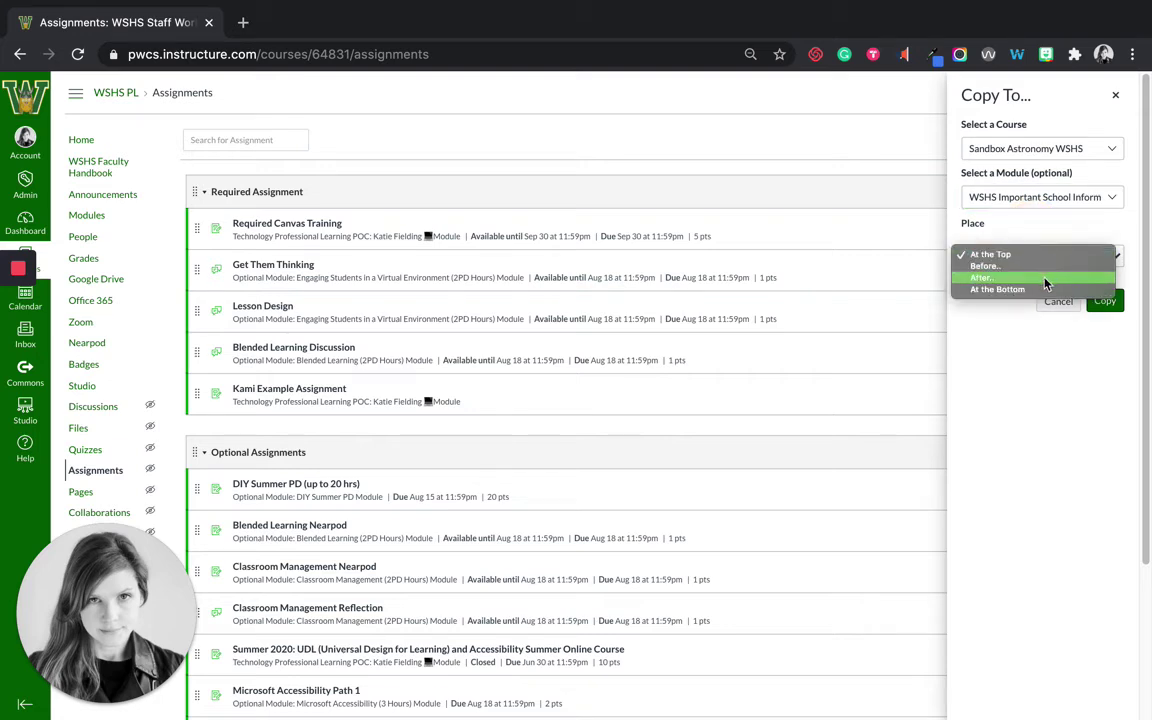
{"action": "left_click", "coordinate": [1045, 268]}
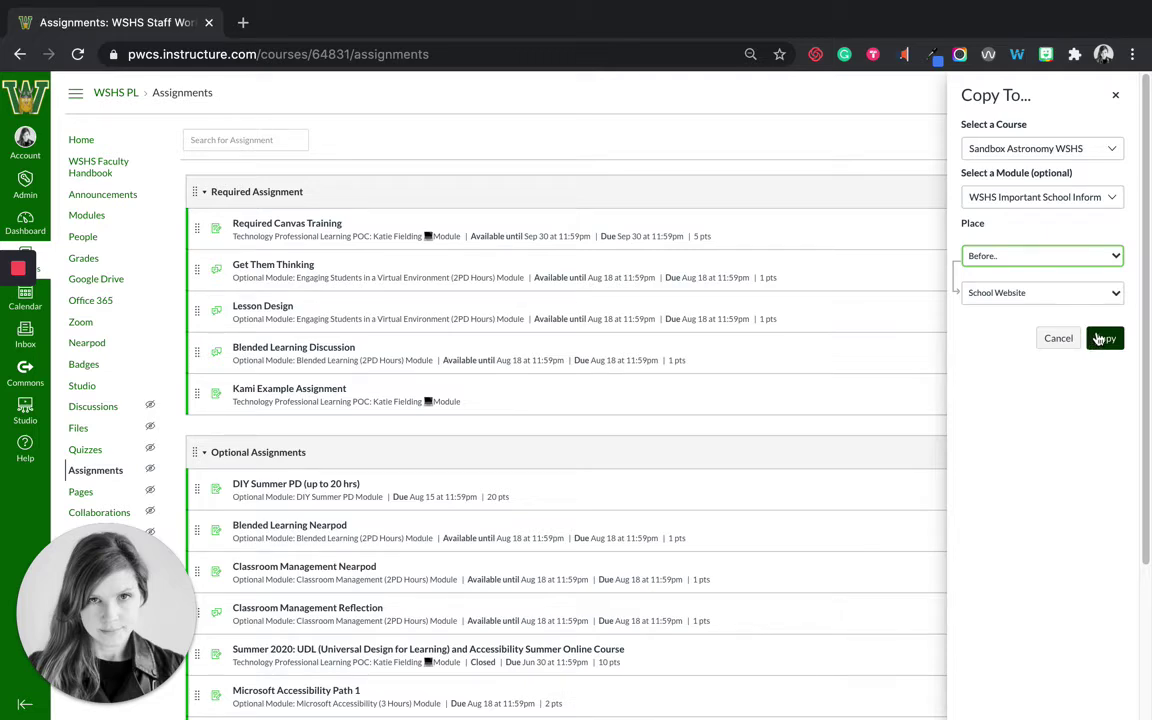
{"action": "left_click", "coordinate": [1116, 97]}
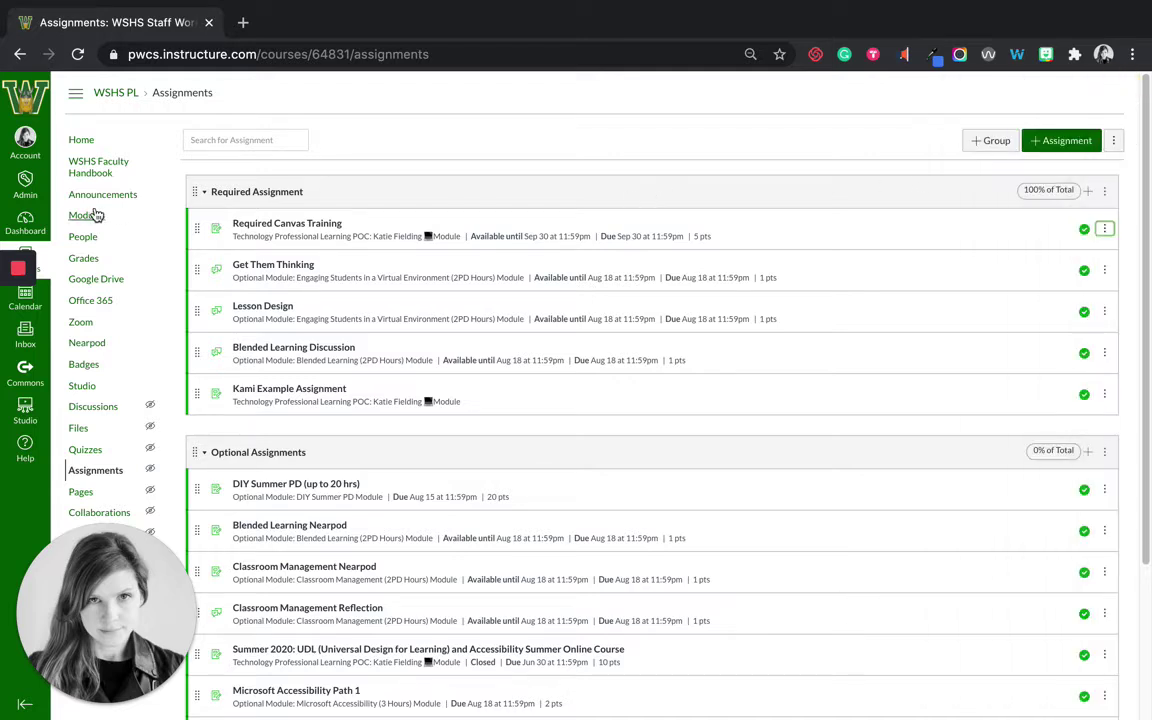
Step: Open the Share to Commons form for the Required Canvas Training assignment
{"action": "left_click", "coordinate": [1105, 230]}
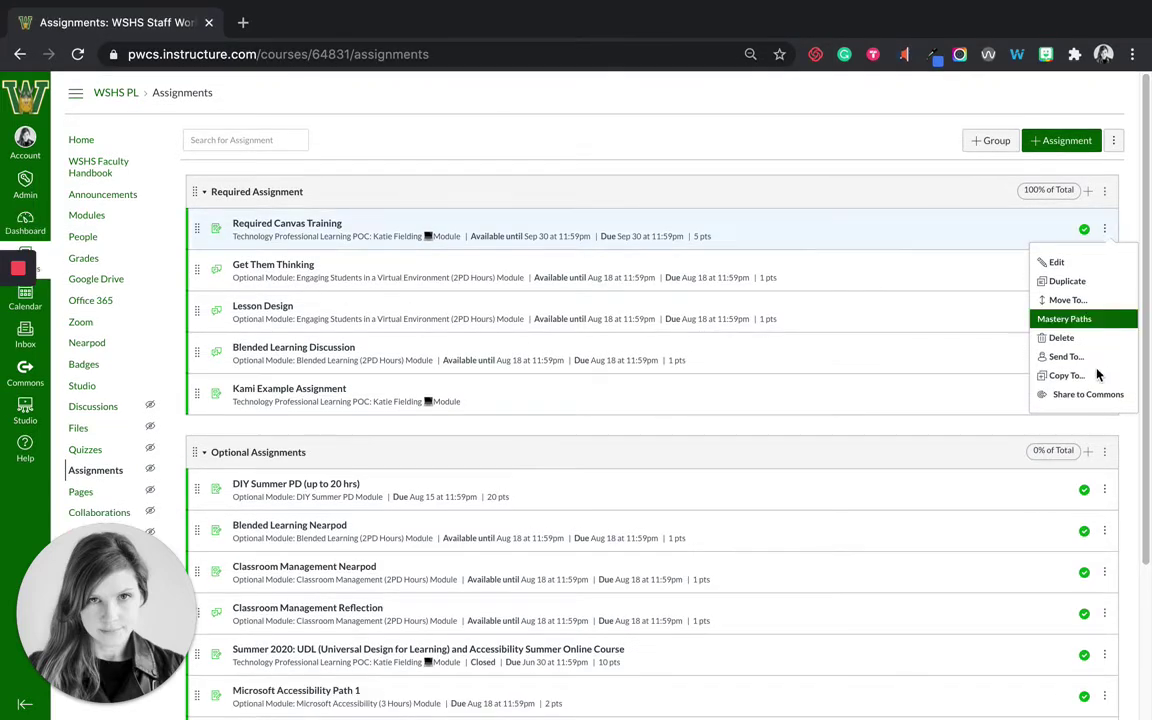
{"action": "left_click", "coordinate": [1083, 396]}
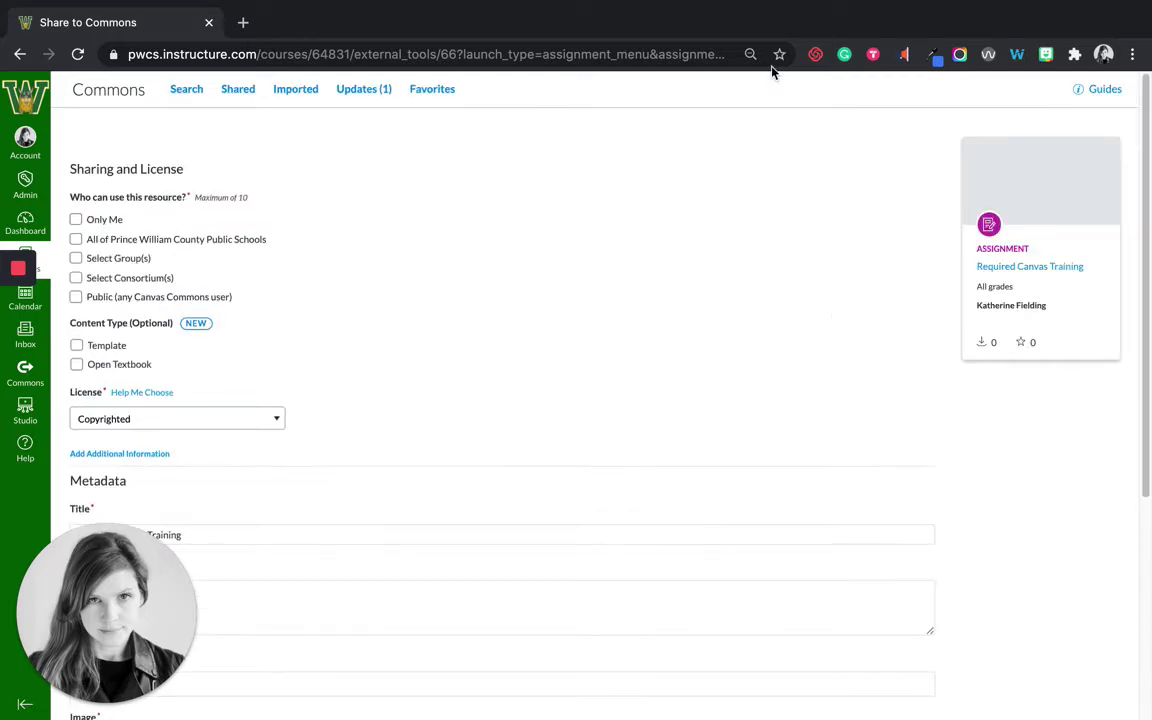
Step: Try the All of Prince William County Public Schools, Select Group(s) and Select Consortium(s) sharing options, clearing each one again
{"action": "left_click", "coordinate": [76, 240]}
{"action": "left_click", "coordinate": [76, 258]}
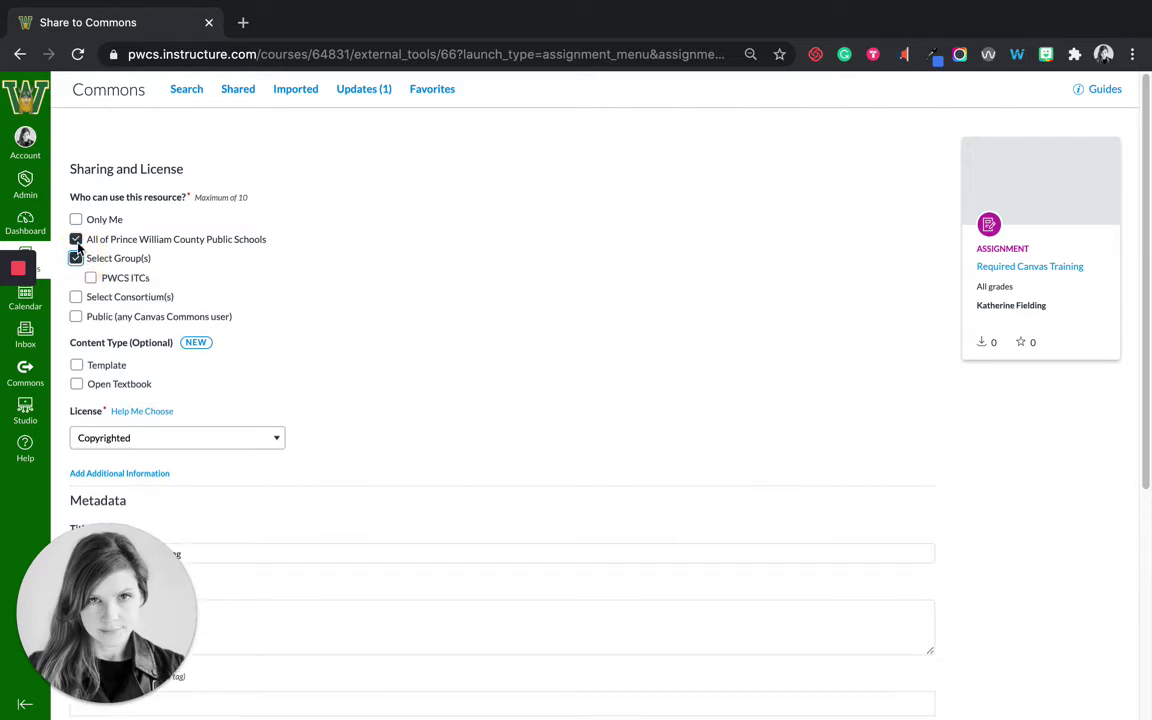
{"action": "left_click", "coordinate": [76, 240]}
{"action": "left_click", "coordinate": [76, 258]}
{"action": "left_click", "coordinate": [77, 278]}
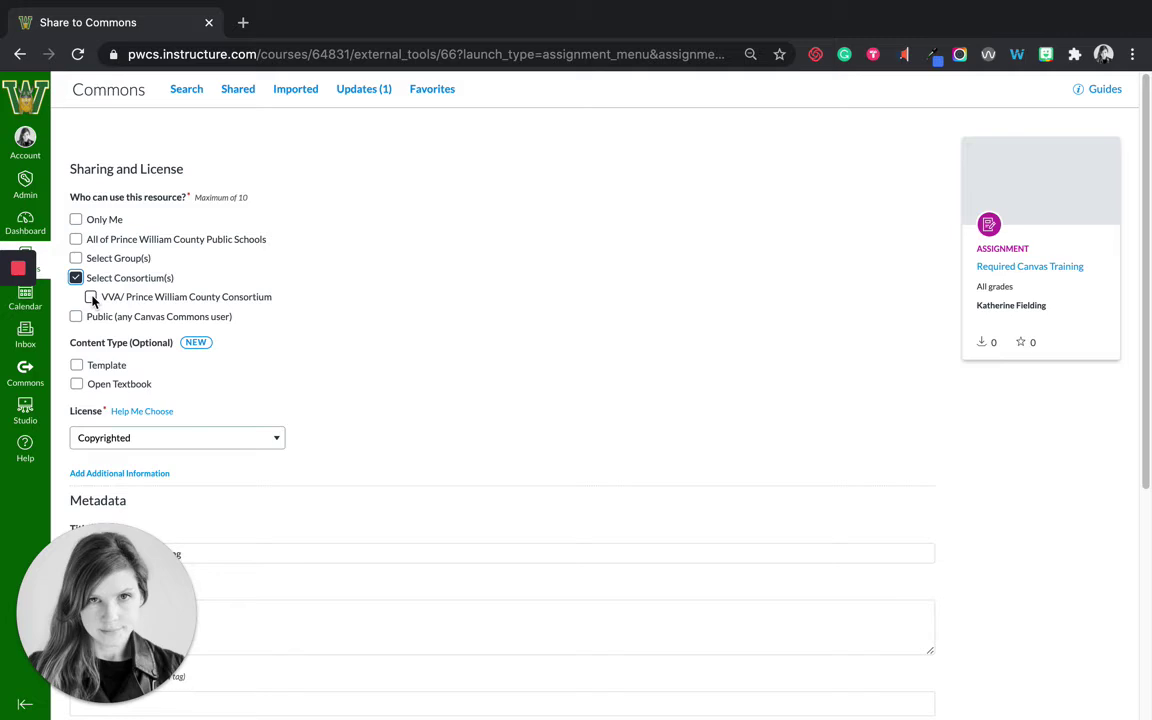
{"action": "left_click", "coordinate": [77, 278]}
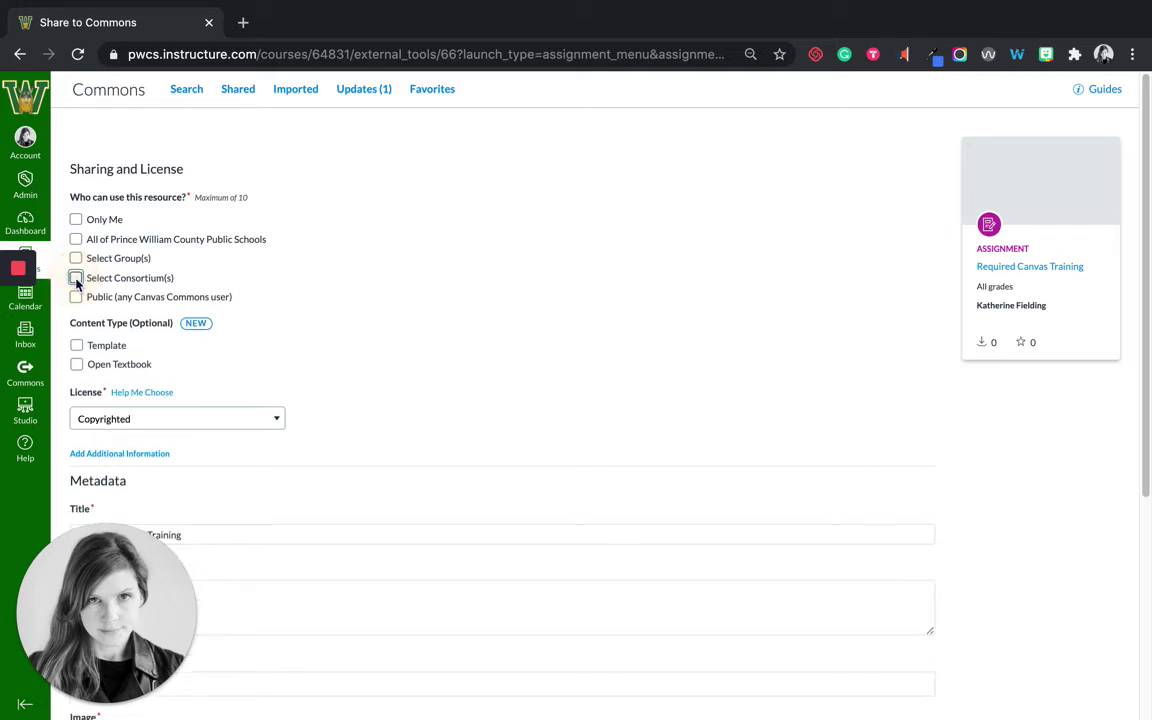
Step: Make the resource available to Public (any Canvas Commons user) and keep the Copyrighted license
{"action": "left_click", "coordinate": [77, 297]}
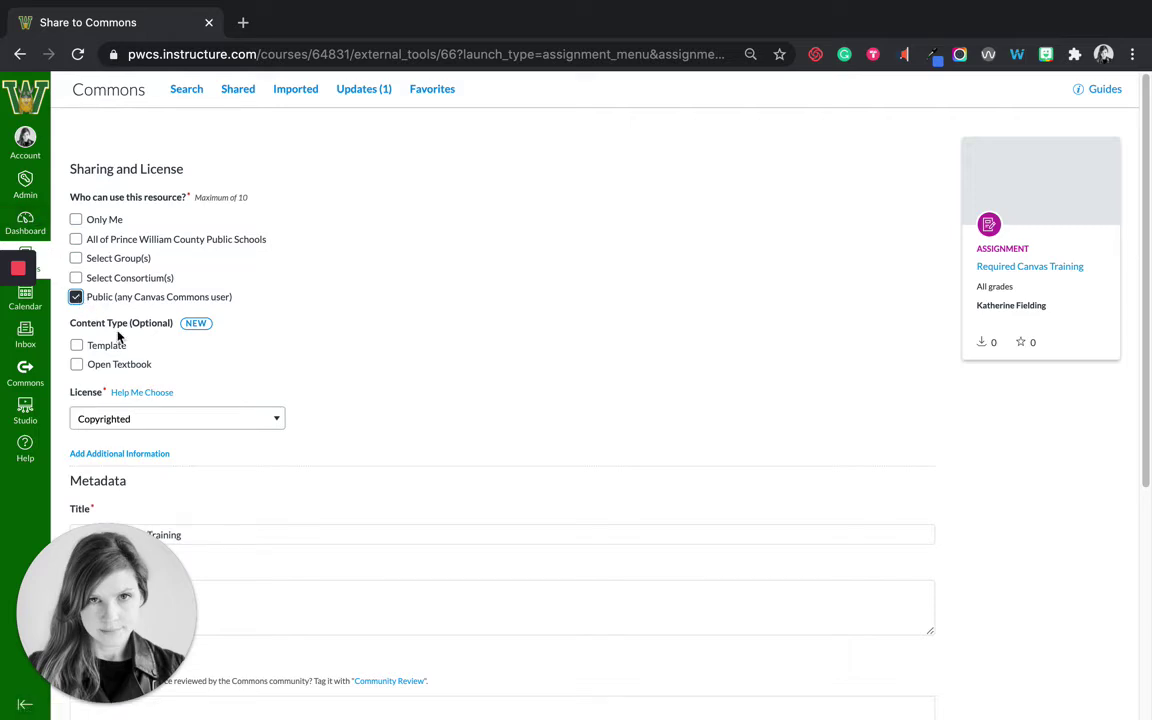
{"action": "scroll", "coordinate": [118, 334], "scroll_direction": "down", "scroll_amount": 1}
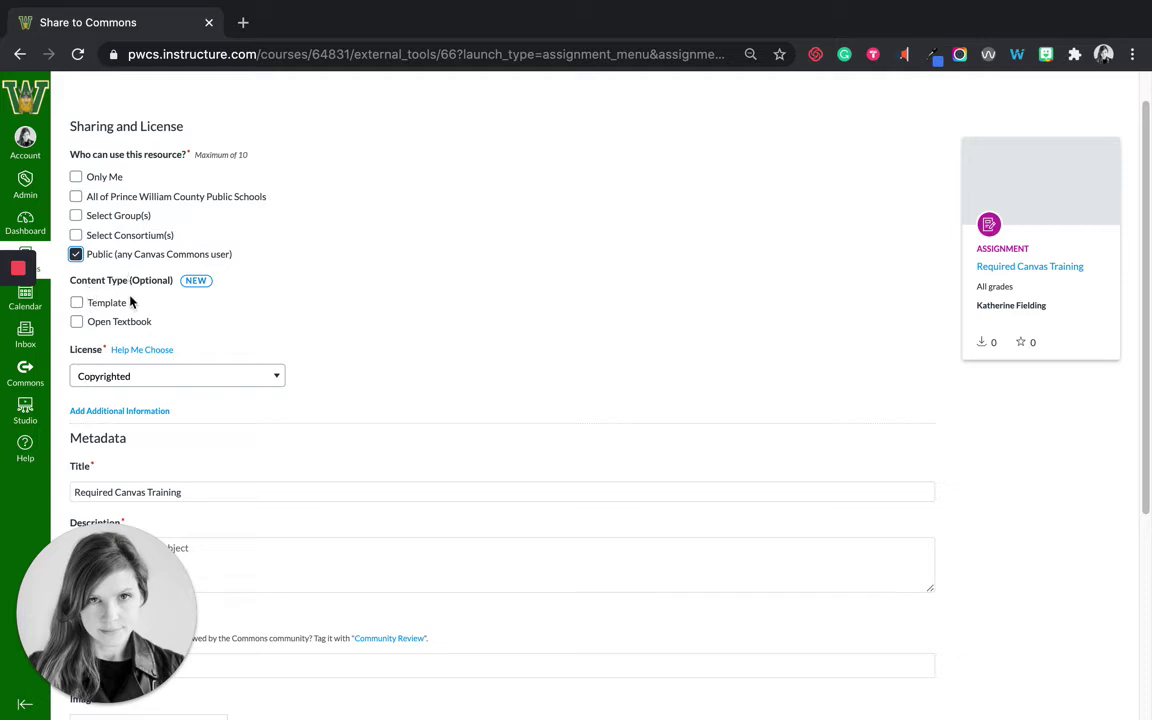
{"action": "scroll", "coordinate": [140, 306], "scroll_direction": "down", "scroll_amount": 4}
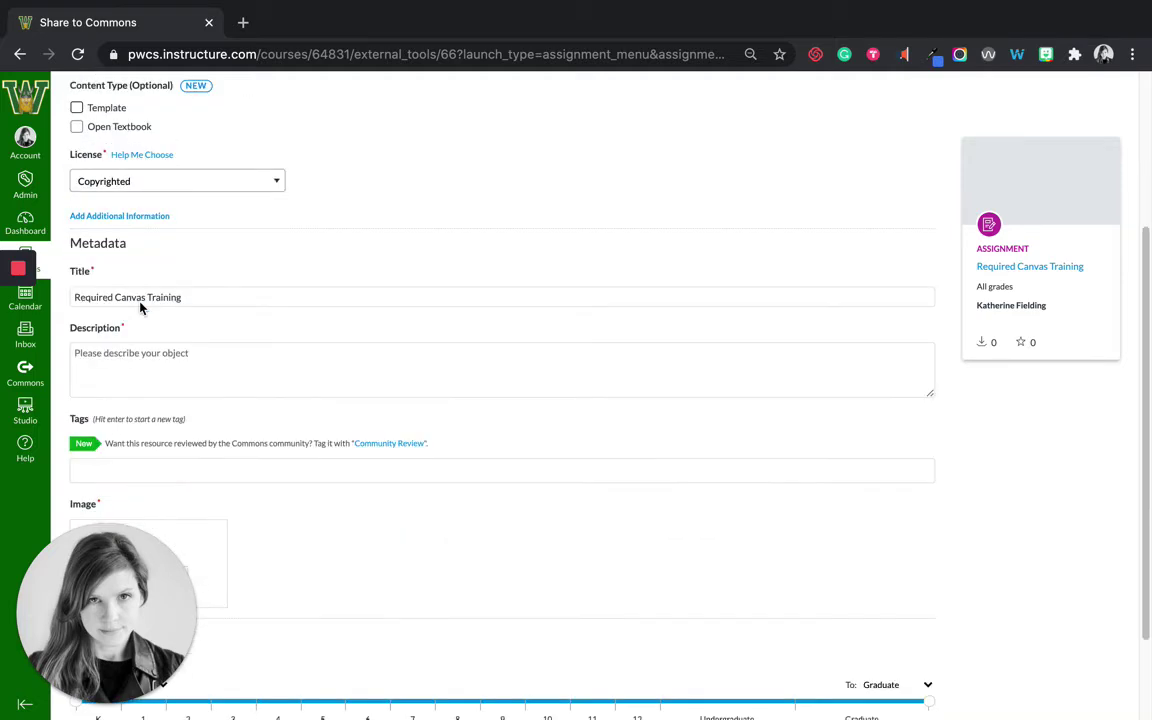
{"action": "left_click", "coordinate": [182, 188]}
{"action": "left_click", "coordinate": [182, 179]}
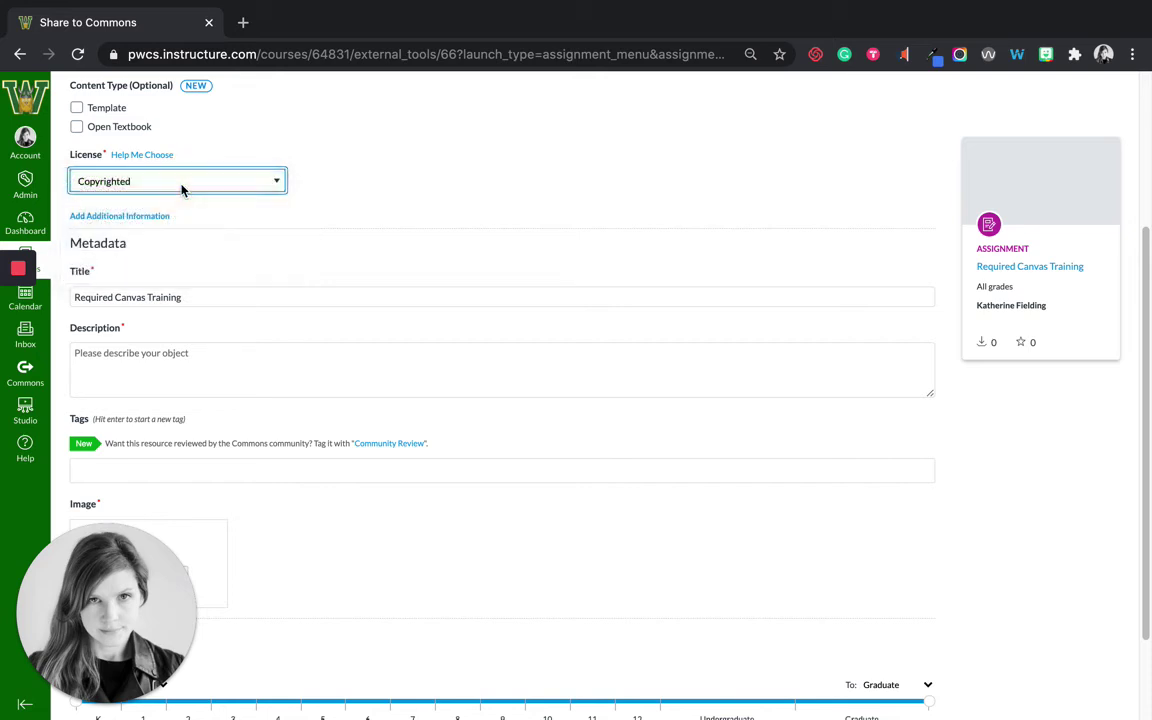
Step: Enter "Description here" as the resource description and add the tag "earth science"
{"action": "left_click", "coordinate": [168, 373]}
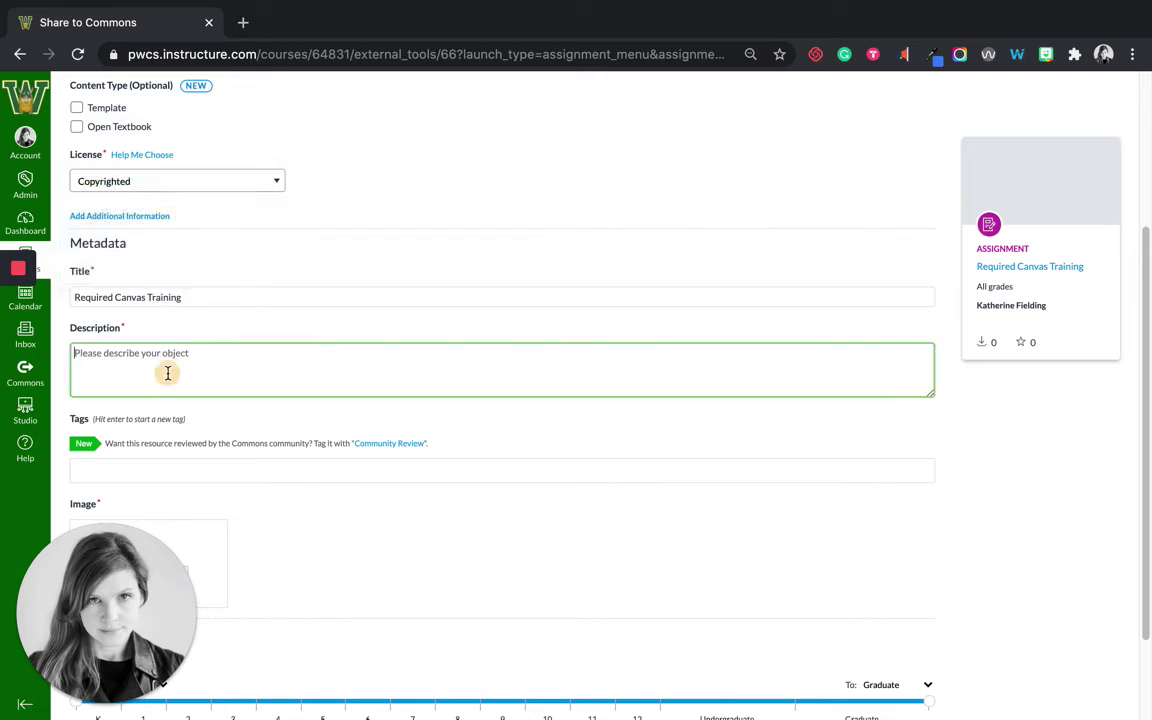
{"action": "type", "text": "Descr"}
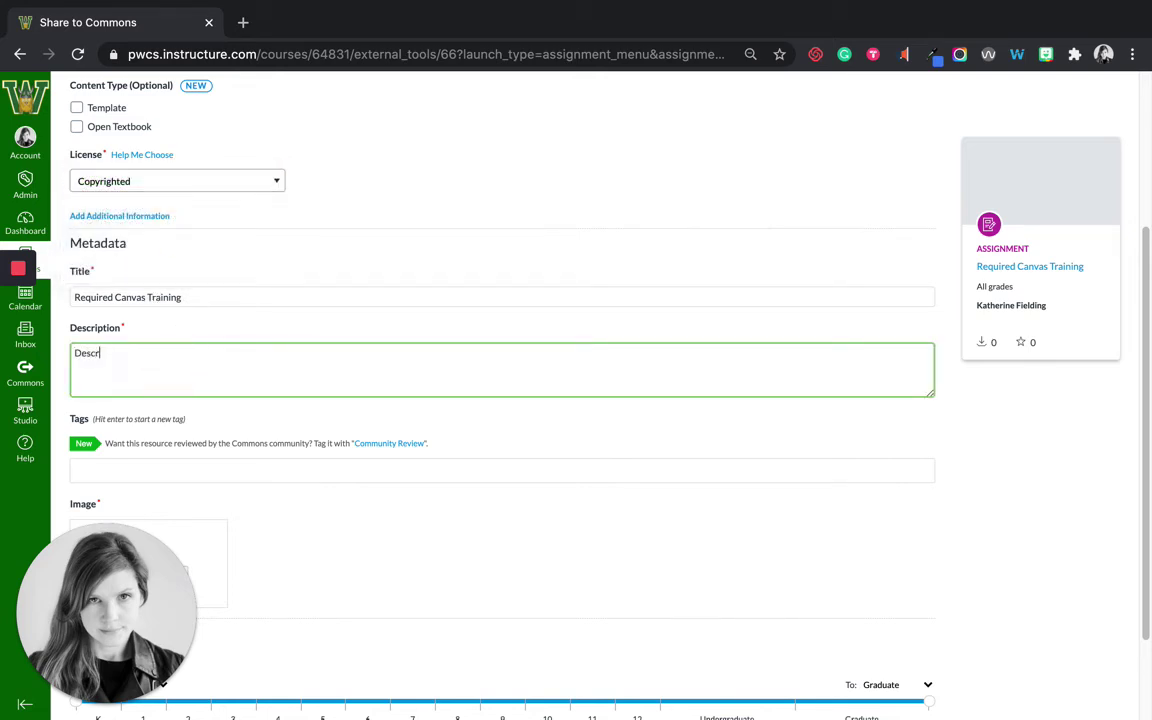
{"action": "type", "text": "iption here"}
{"action": "scroll", "coordinate": [165, 375], "scroll_direction": "down", "scroll_amount": 3}
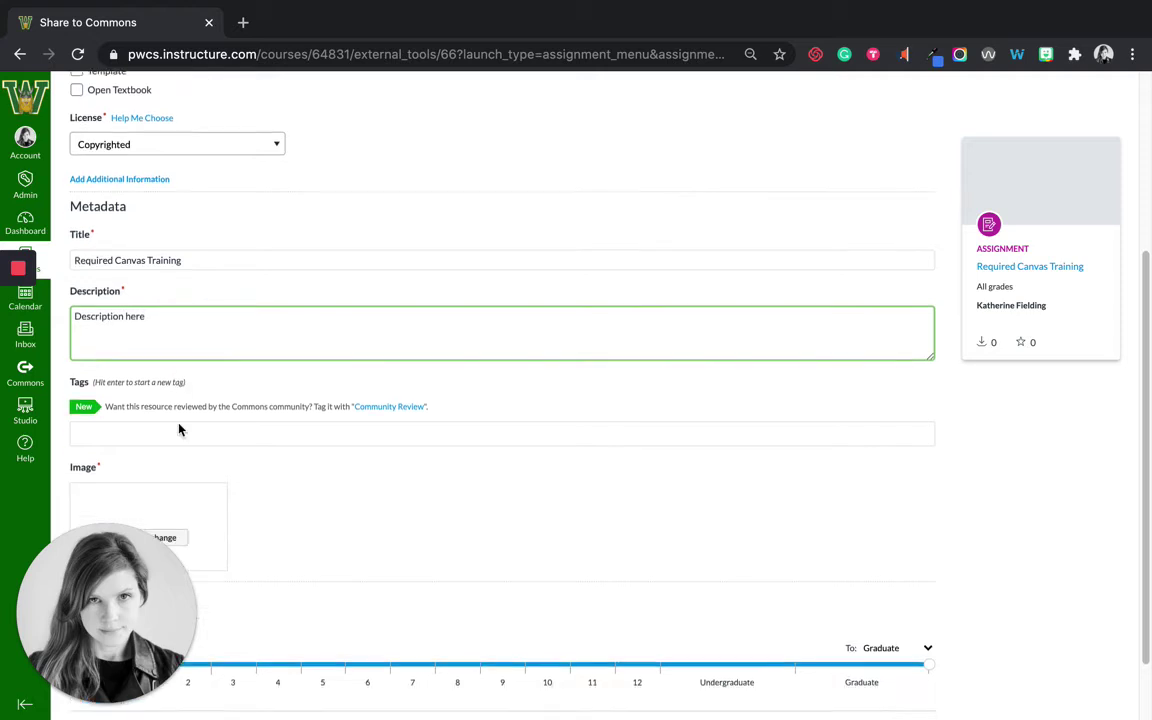
{"action": "left_click", "coordinate": [167, 348]}
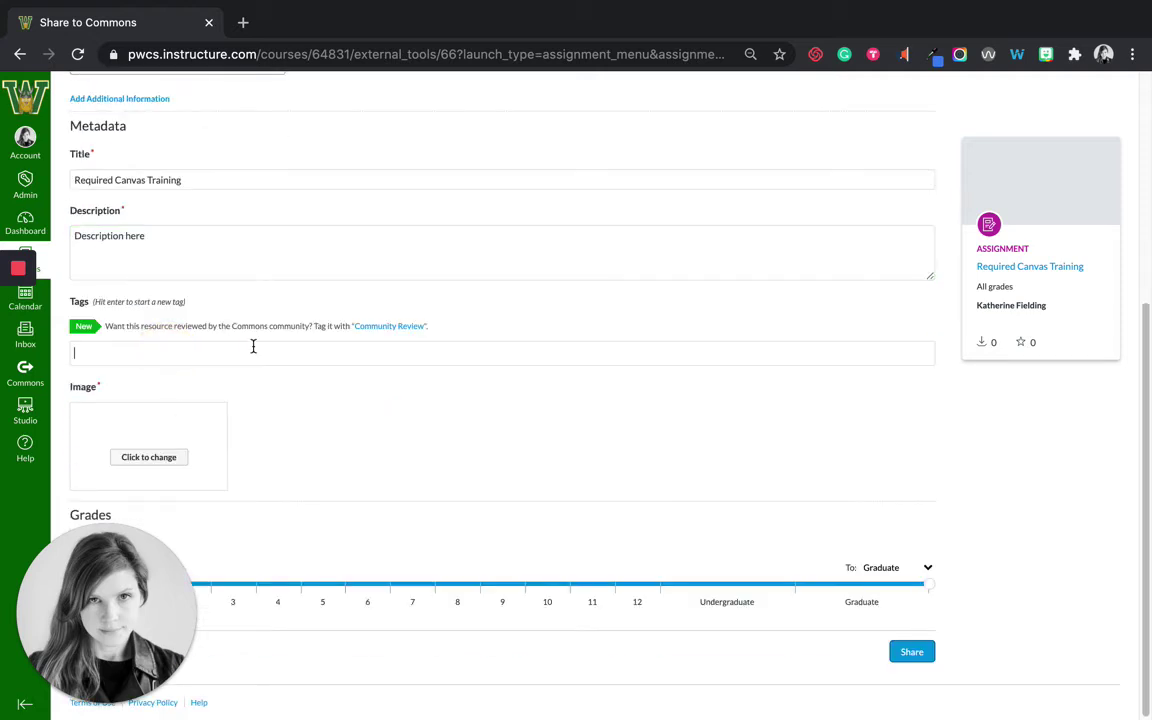
{"action": "type", "text": "earth science"}
{"action": "key", "text": "Return"}
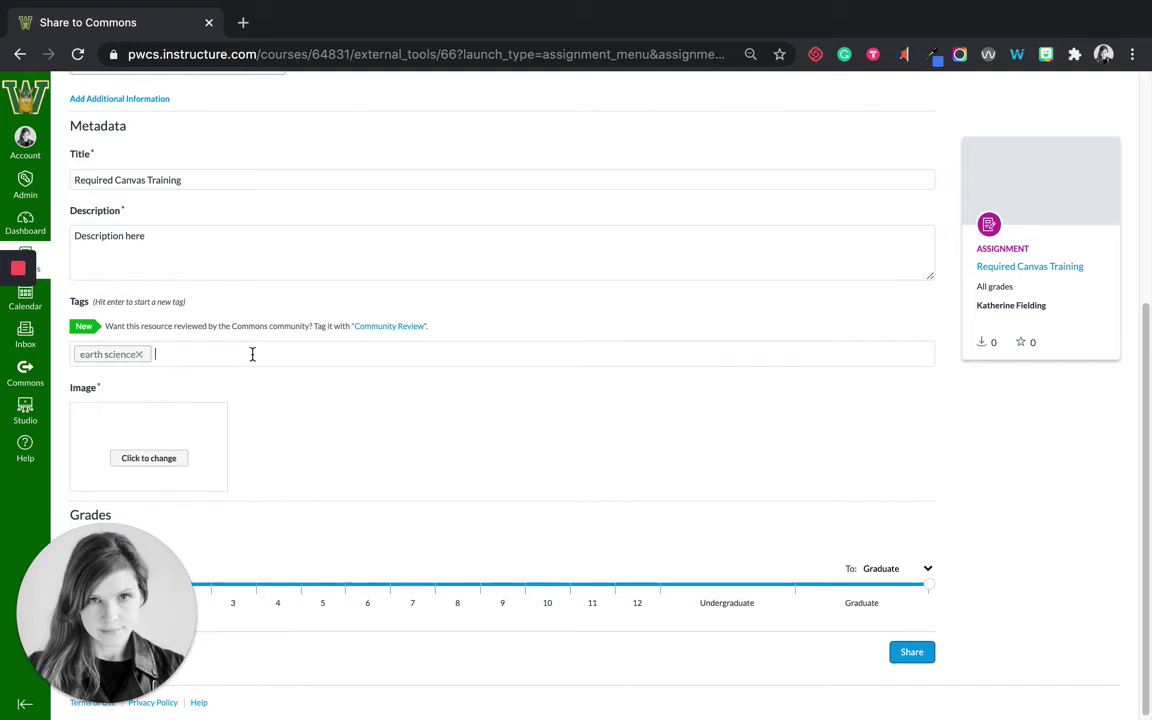
Step: Choose the Unsplash photo of Earth seen from orbit as the resource image
{"action": "left_click", "coordinate": [165, 469]}
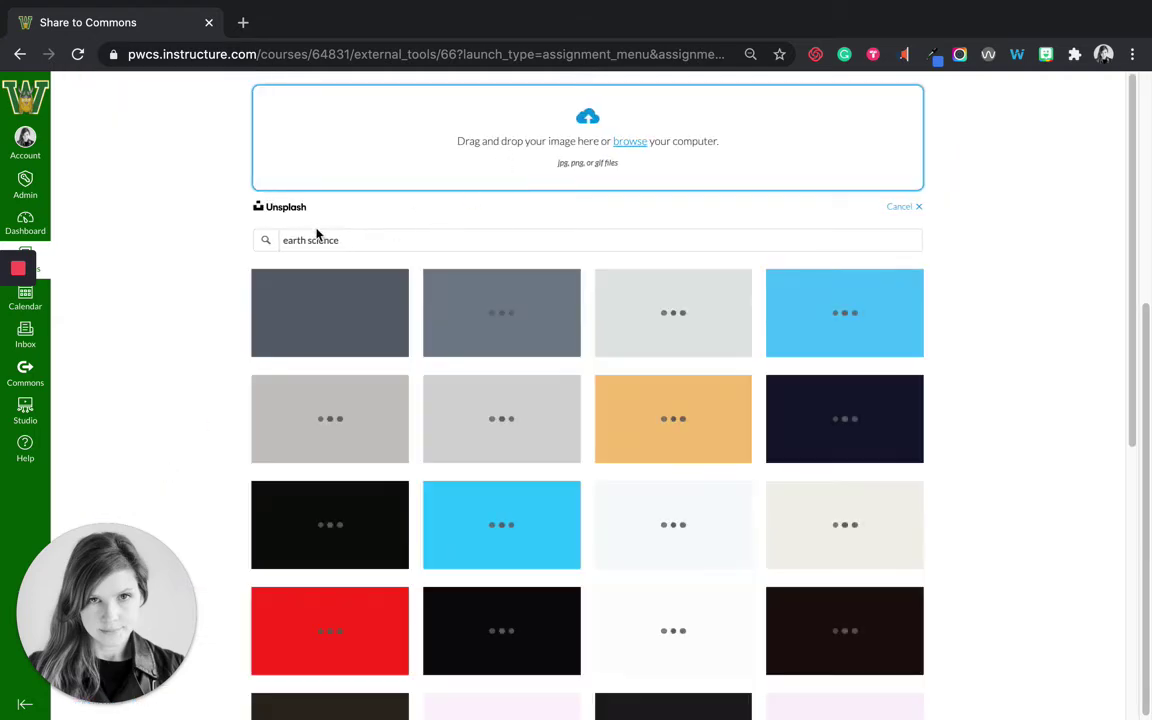
{"action": "left_click", "coordinate": [505, 315]}
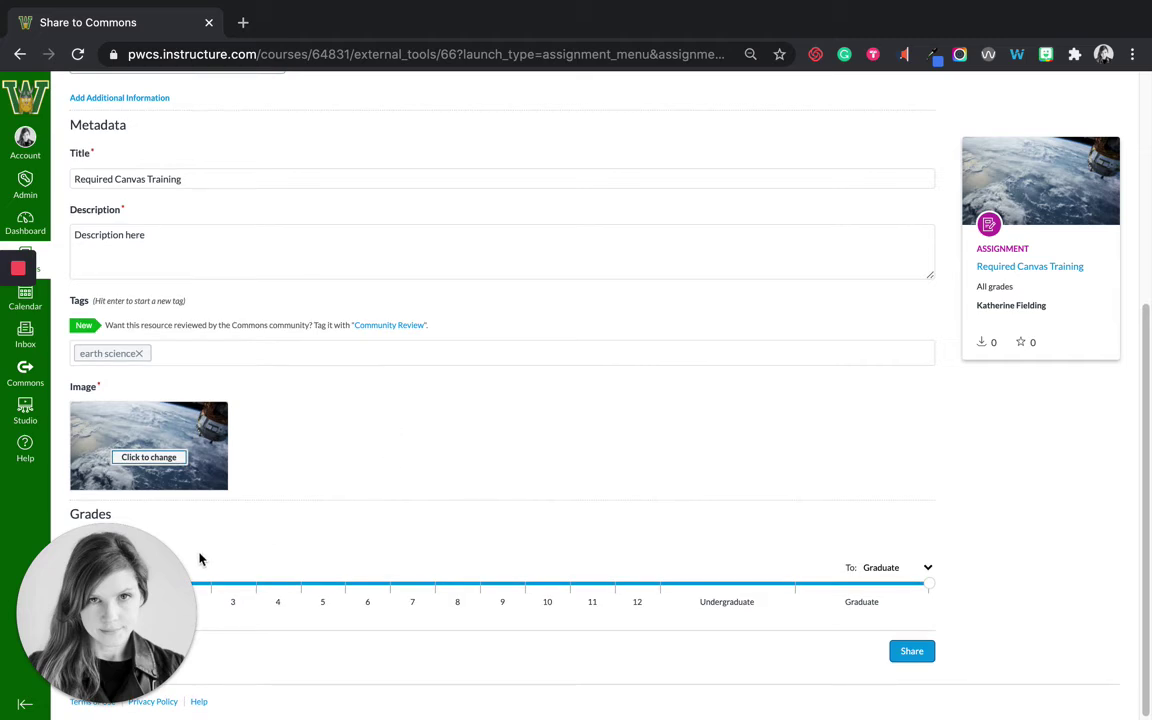
Step: Restrict the resource's grade level to 11th grade only
{"action": "left_click_drag", "start_coordinate": [133, 600], "coordinate": [1079, 612]}
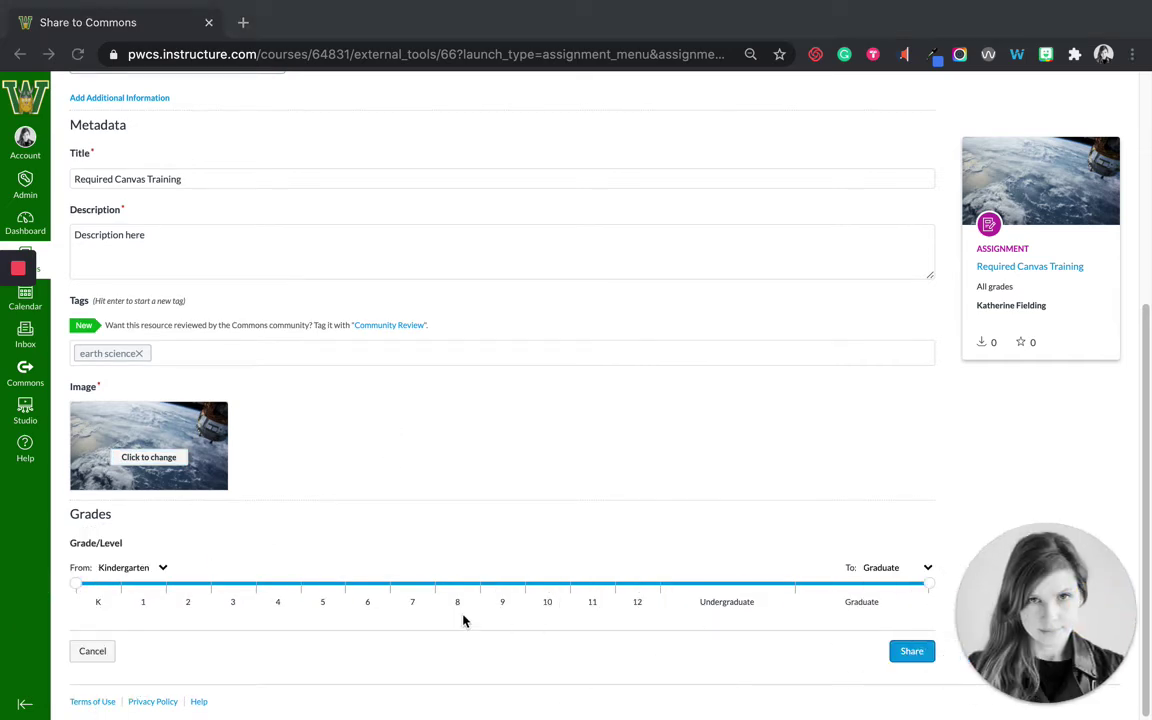
{"action": "left_click_drag", "start_coordinate": [929, 596], "coordinate": [596, 591]}
{"action": "left_click", "coordinate": [612, 589]}
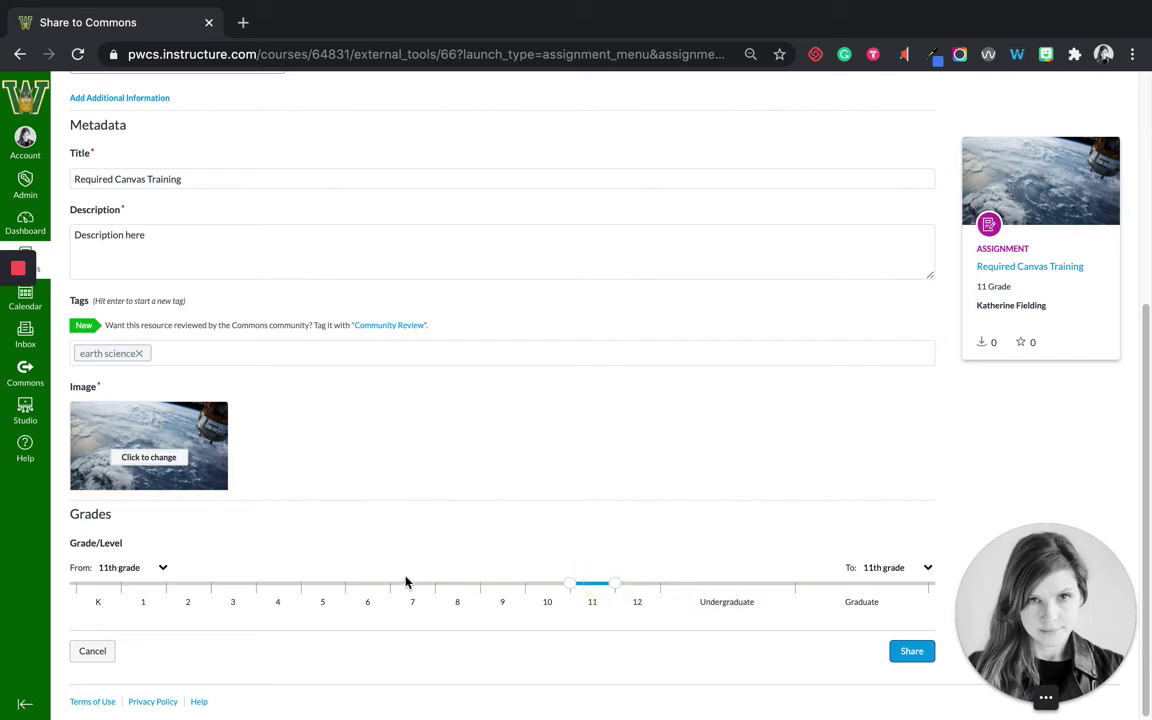
Step: Set the resource's grade range from 8th grade to 12th grade
{"action": "left_click", "coordinate": [478, 586]}
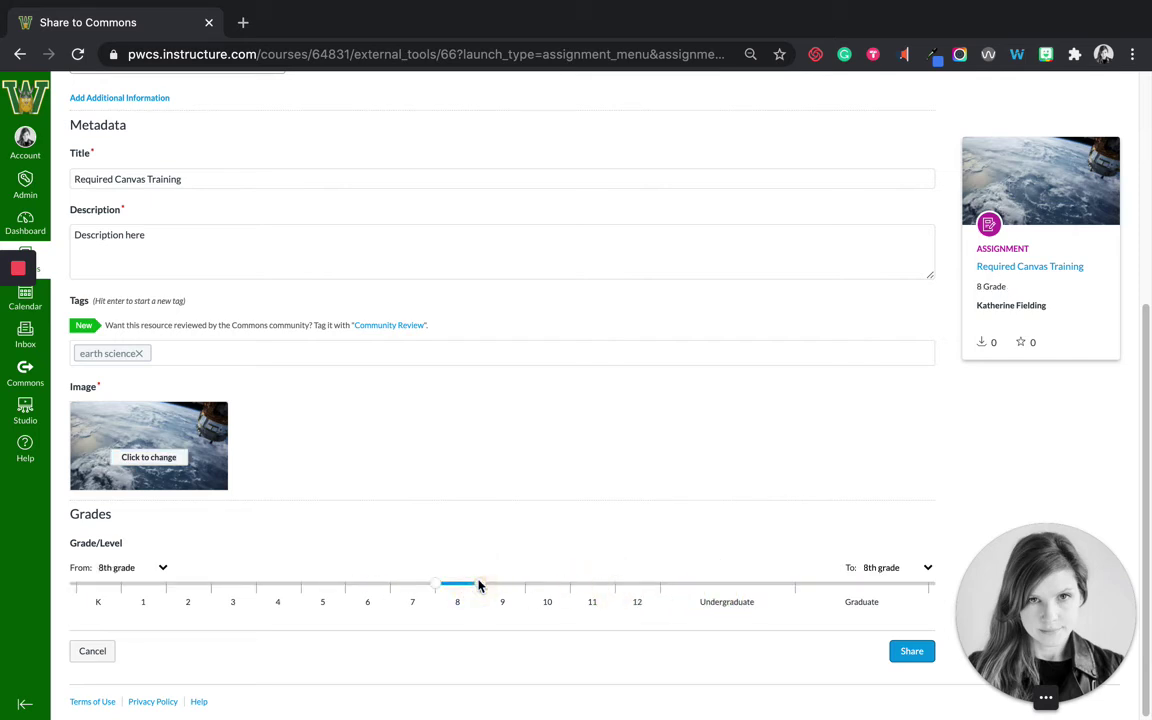
{"action": "left_click_drag", "start_coordinate": [480, 587], "coordinate": [640, 597]}
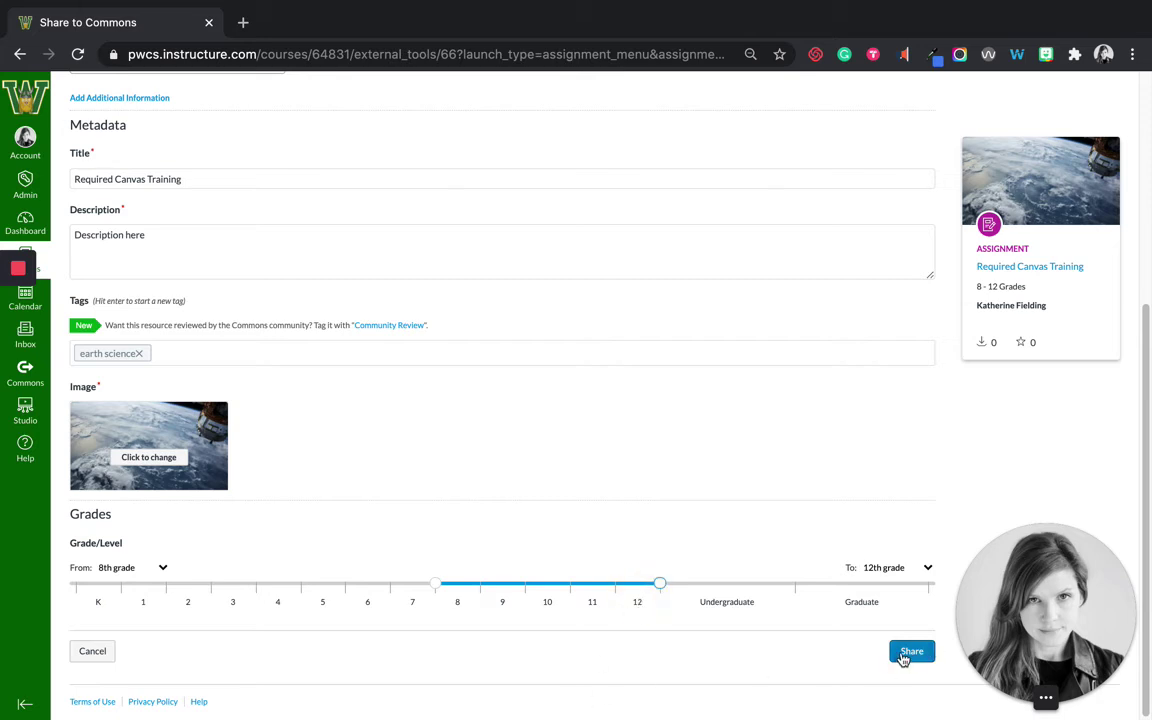
Step: Open Commons and review the shared resources, the imported resources and the available updates
{"action": "left_click", "coordinate": [43, 383]}
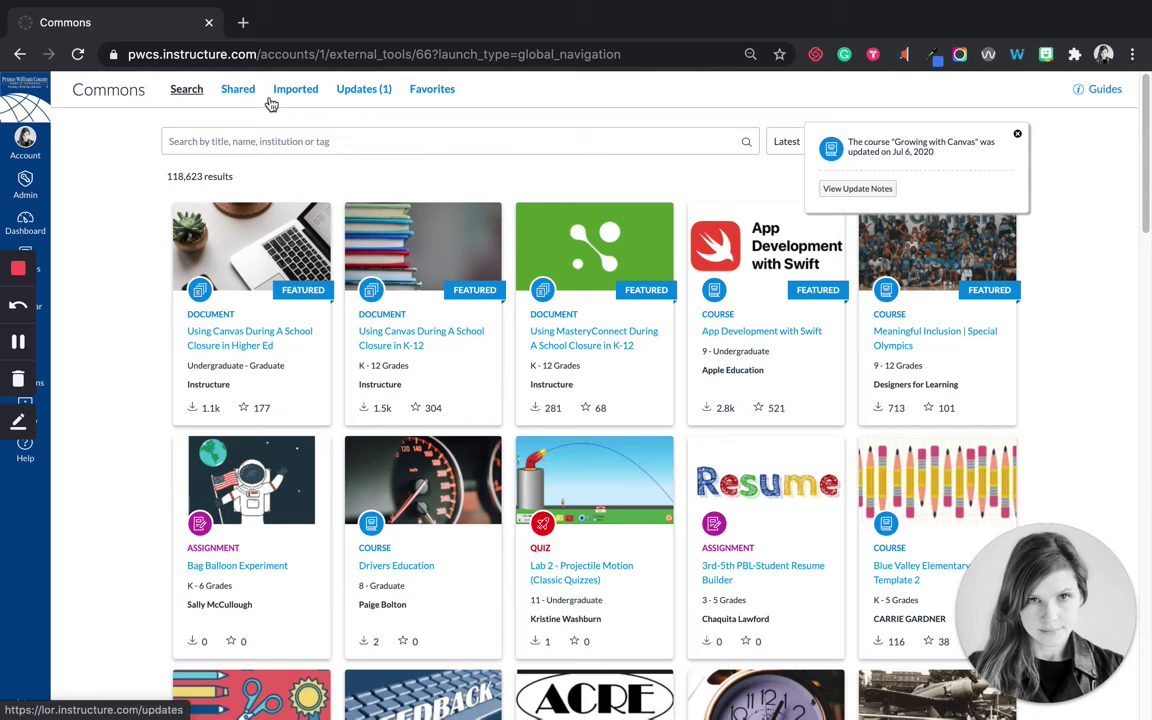
{"action": "left_click", "coordinate": [238, 90]}
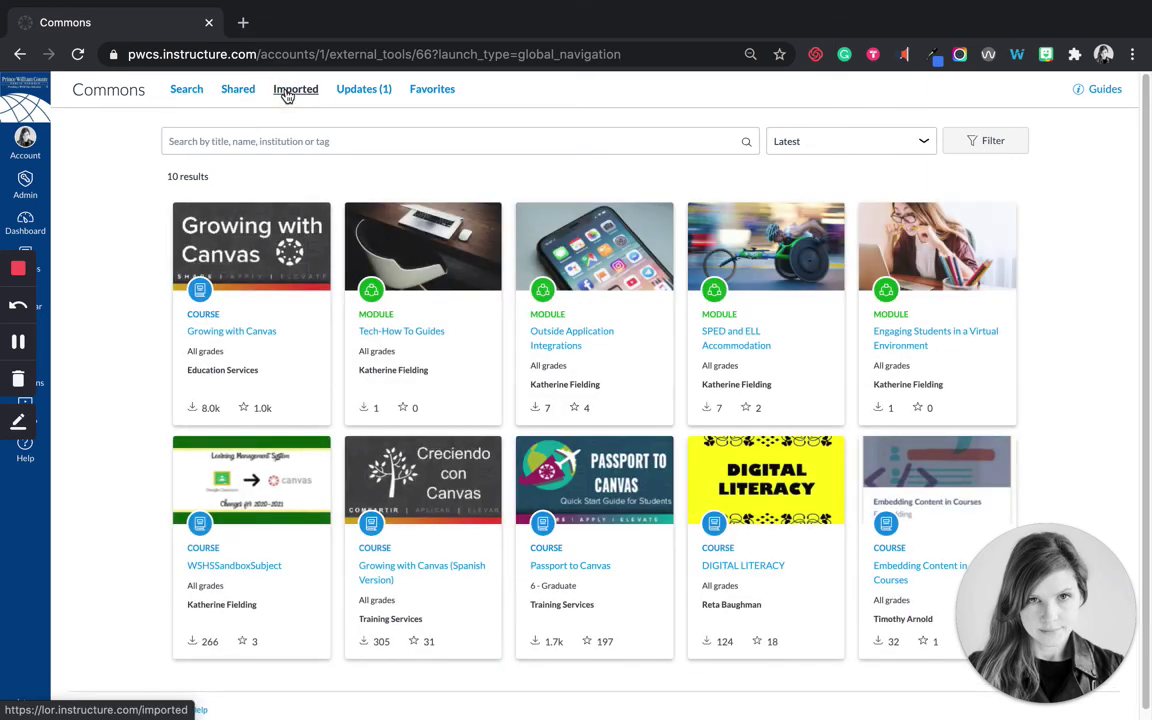
{"action": "left_click", "coordinate": [362, 90]}
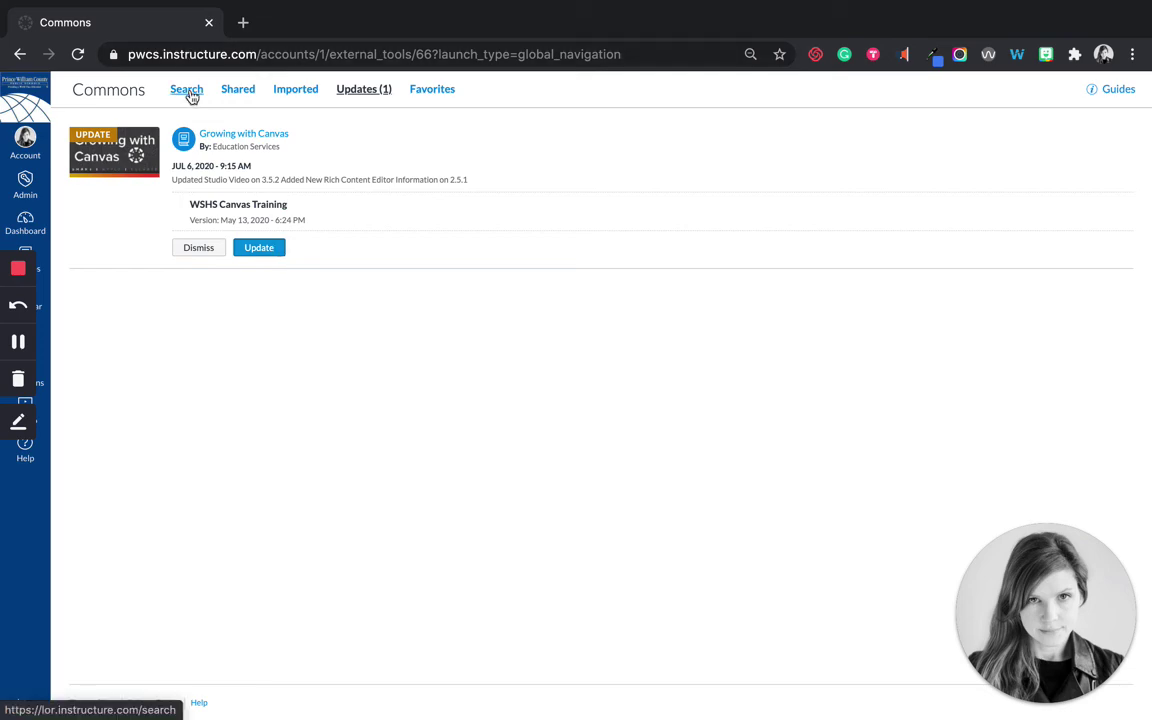
Step: Return to the Commons resource search and search for "spanish verbs"
{"action": "left_click", "coordinate": [190, 93]}
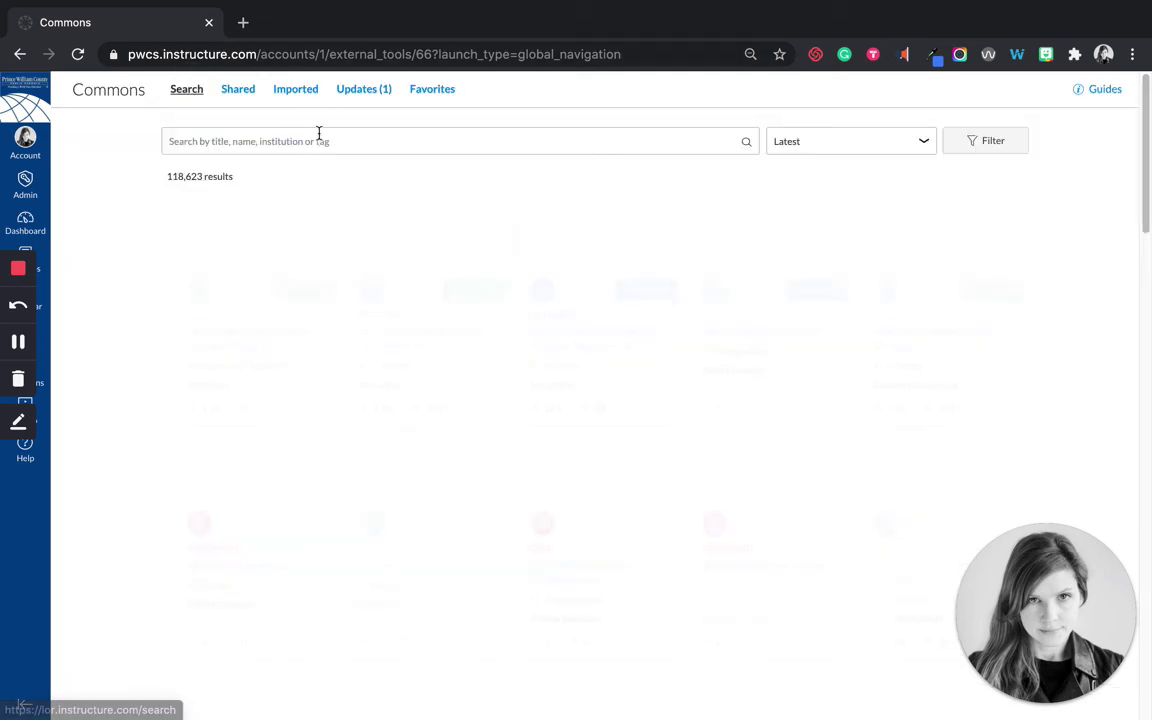
{"action": "left_click", "coordinate": [319, 137]}
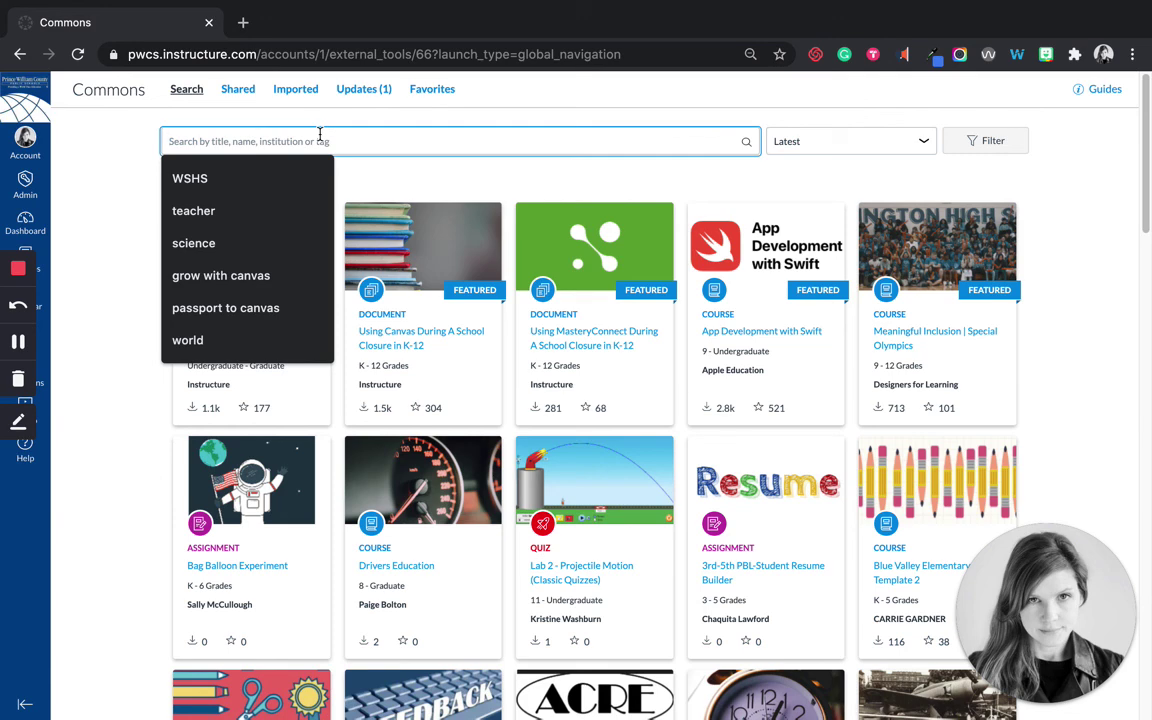
{"action": "type", "text": "spn"}
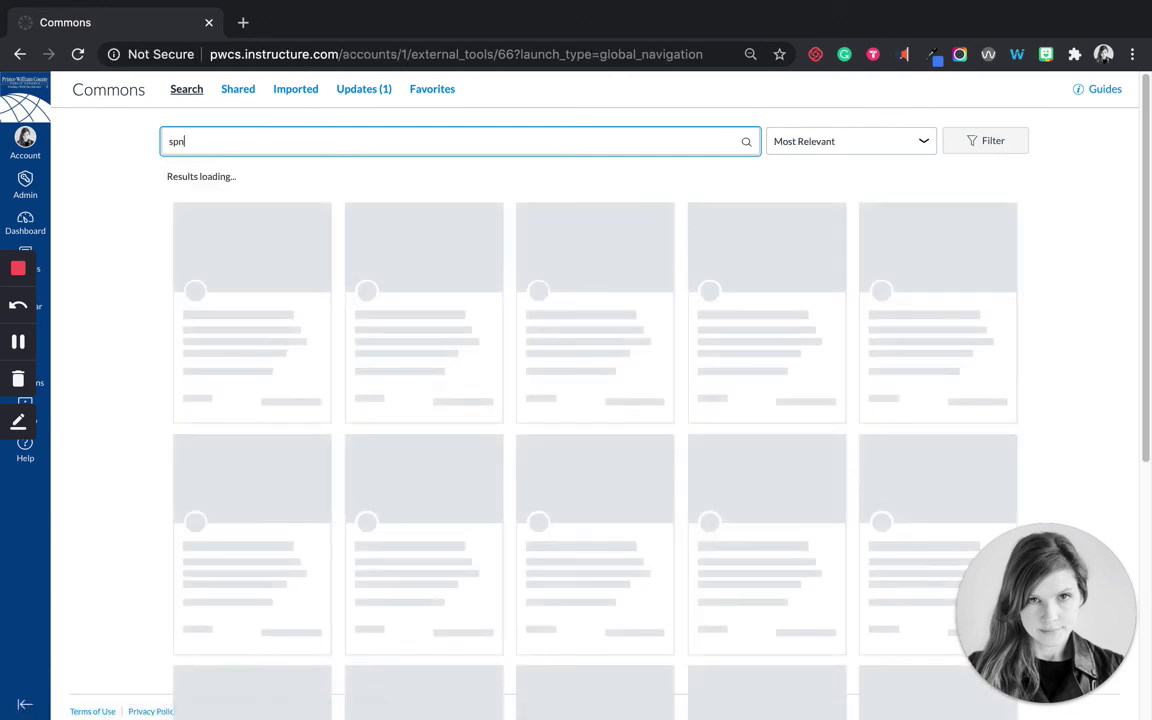
{"action": "key", "text": "BackSpace"}
{"action": "type", "text": "anish"}
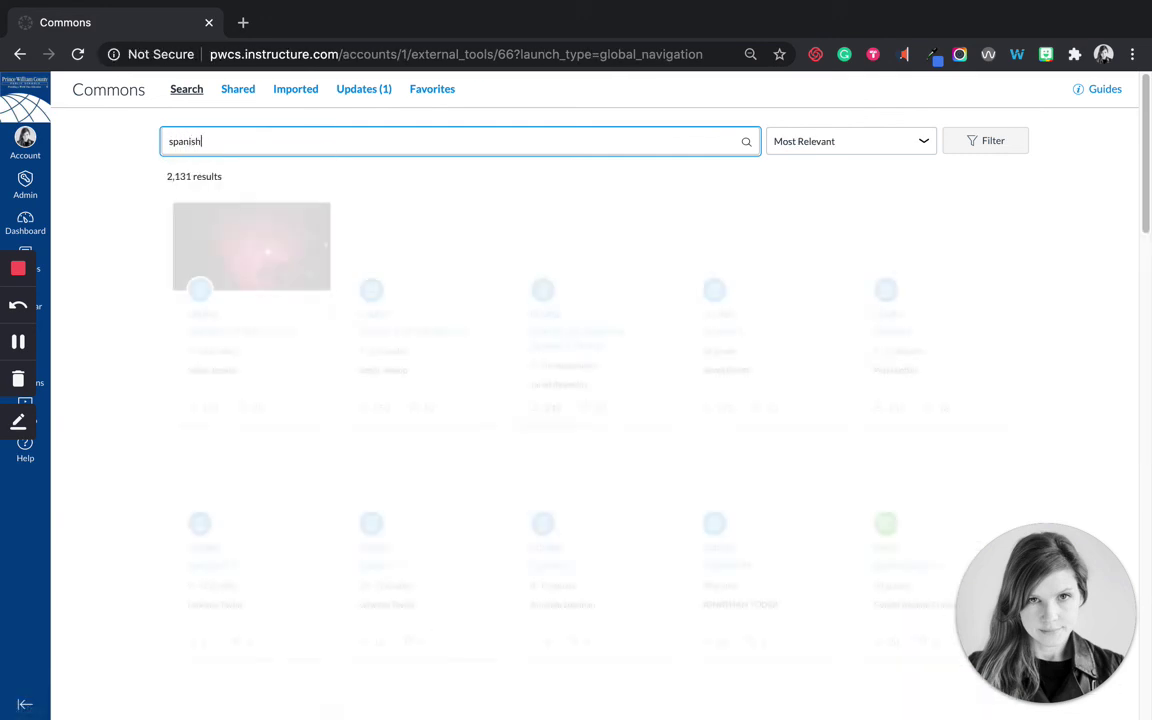
{"action": "type", "text": " verbs"}
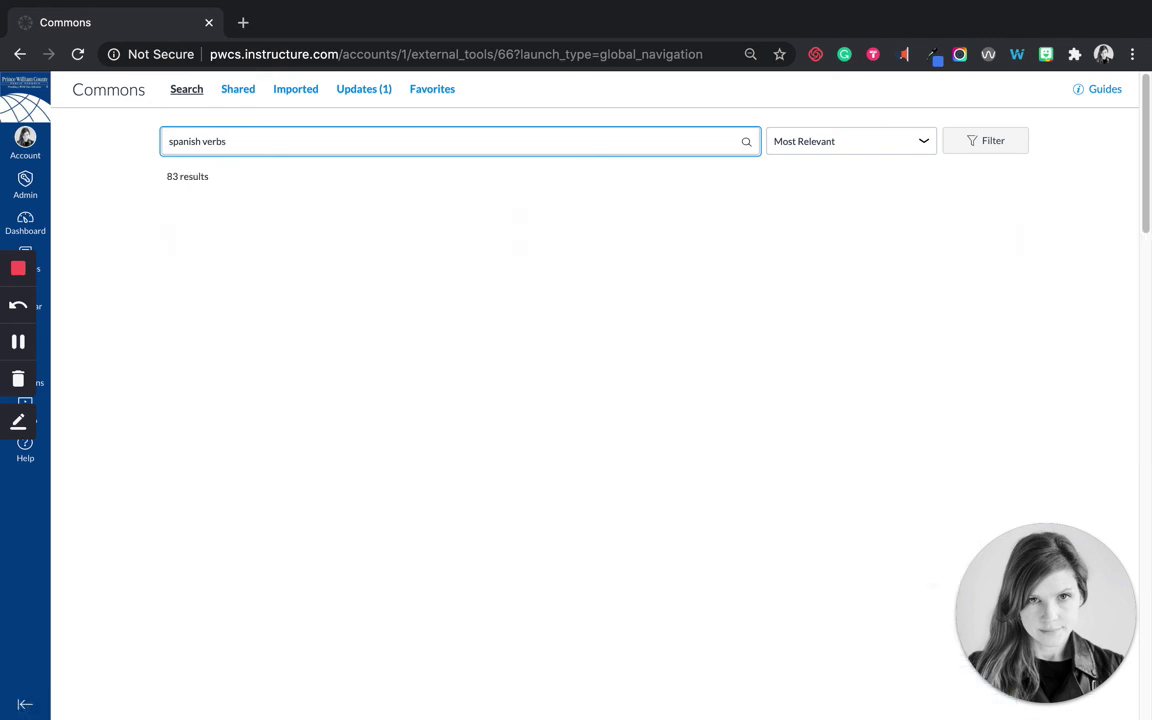